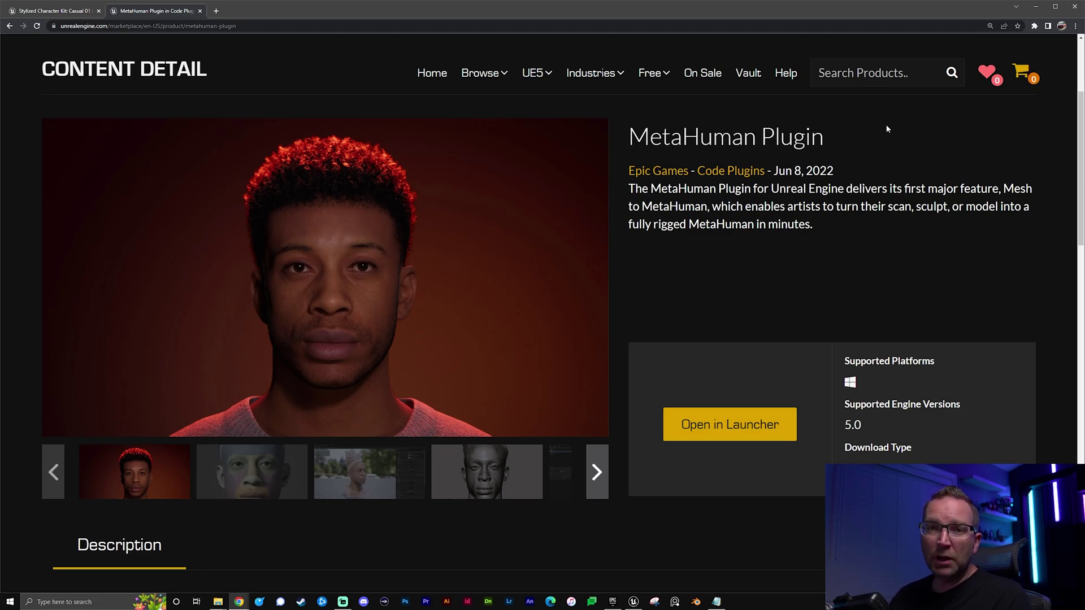
- Leave the MetaHuman Plugin page for the Stylized Character Kit: Casual 01 tab
{"action": "left_click_drag", "start_coordinate": [629, 137], "coordinate": [839, 137]}
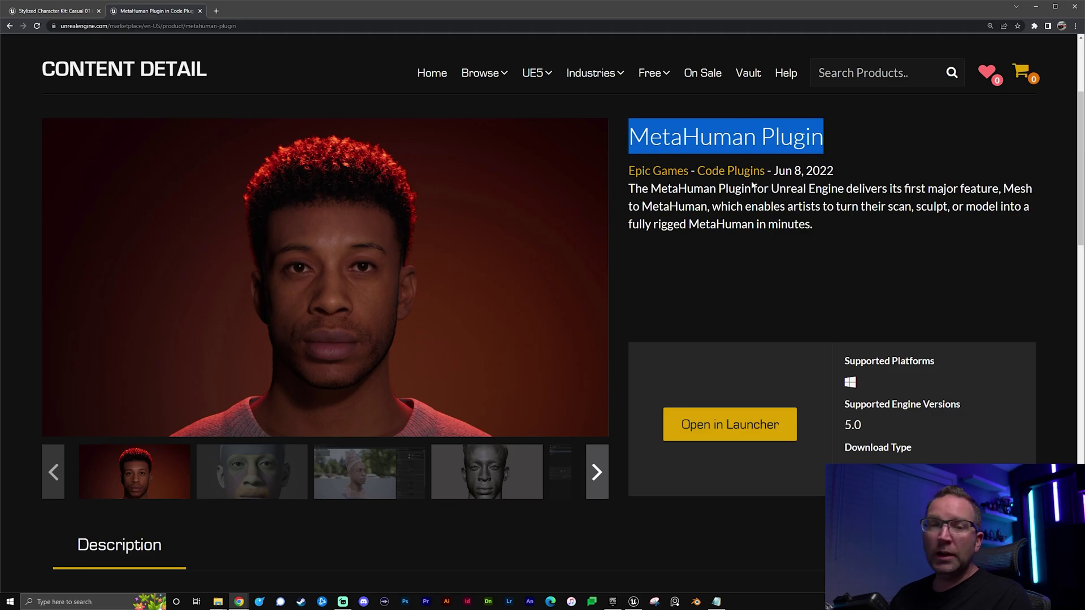
{"action": "left_click", "coordinate": [763, 253]}
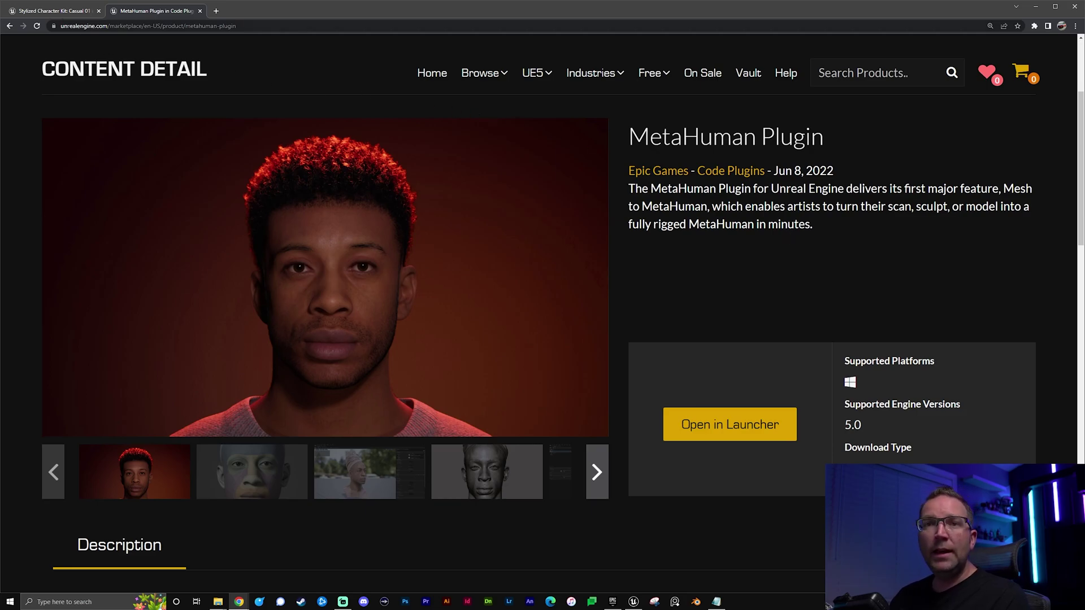
{"action": "left_click", "coordinate": [48, 11]}
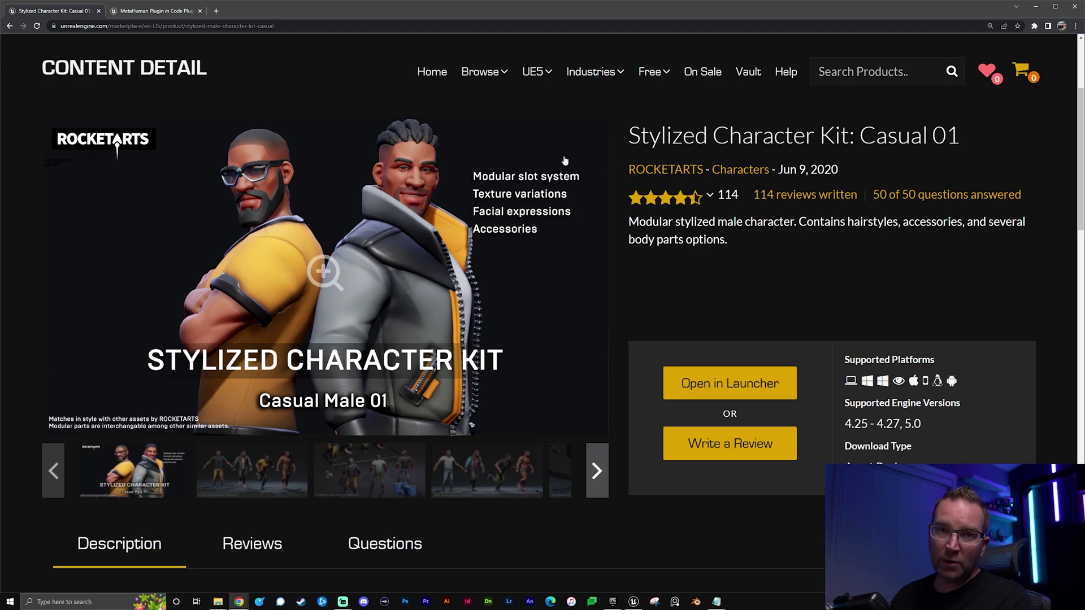
- In the launcher Vault, search 'meta', clear it, then filter with 'styl'
{"action": "key", "text": "alt+Tab"}
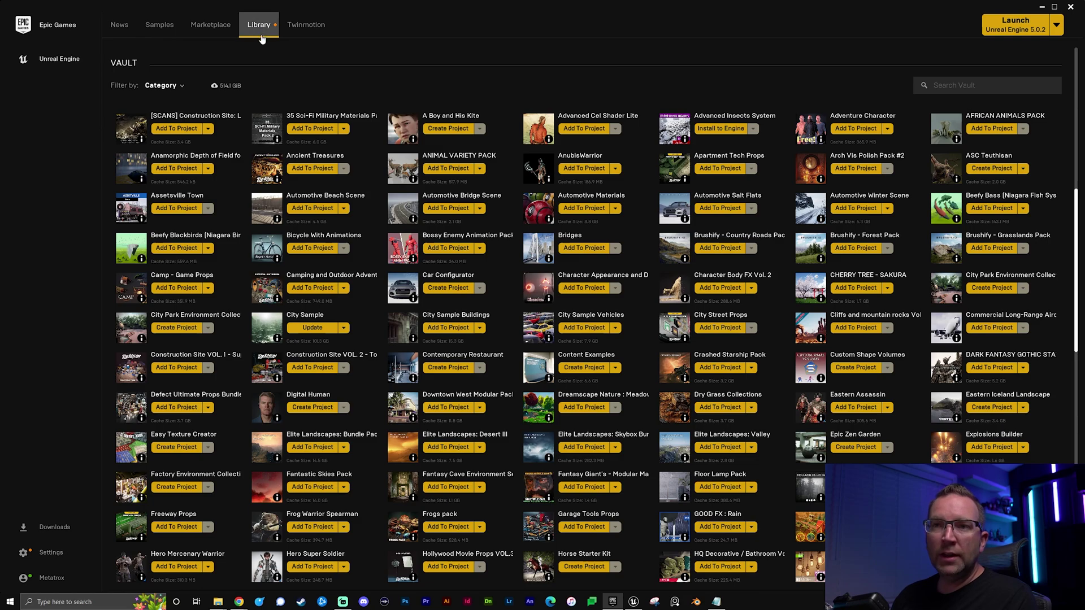
{"action": "mouse_move", "coordinate": [116, 65]}
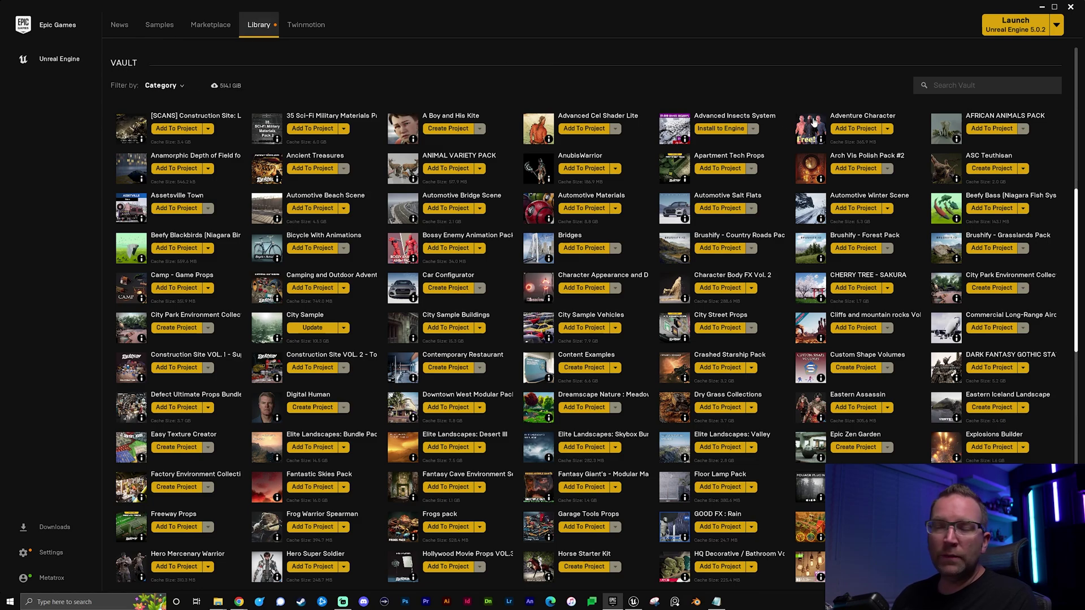
{"action": "left_click", "coordinate": [987, 87]}
{"action": "type", "text": "meta"}
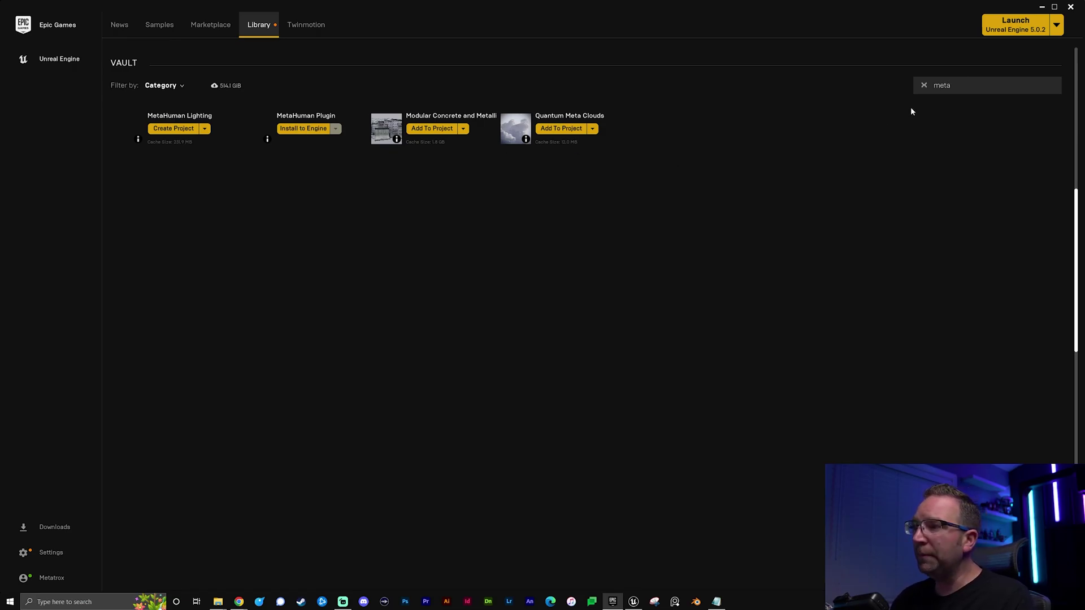
{"action": "left_click", "coordinate": [924, 85]}
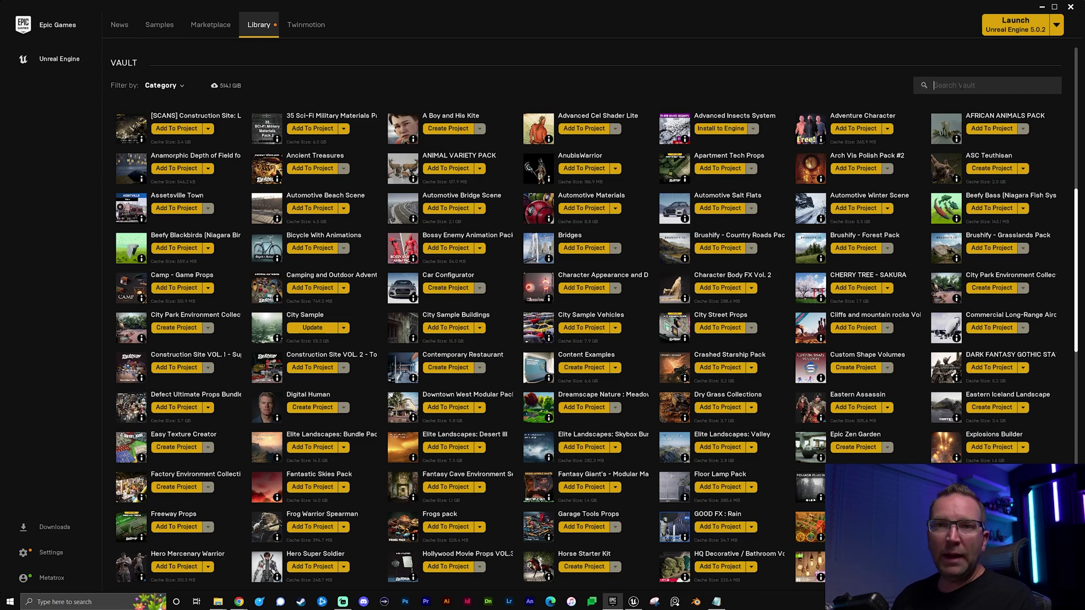
{"action": "type", "text": "styl"}
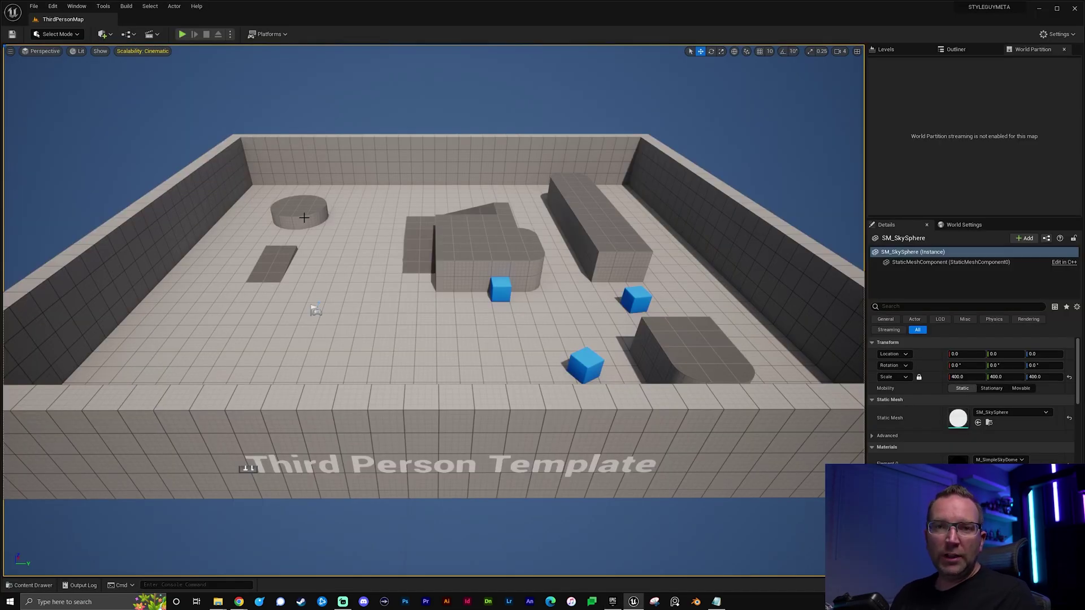
- Find the MetaHuman plugin by searching 'metahu' in the editor Plugins list
{"action": "left_click", "coordinate": [1057, 35]}
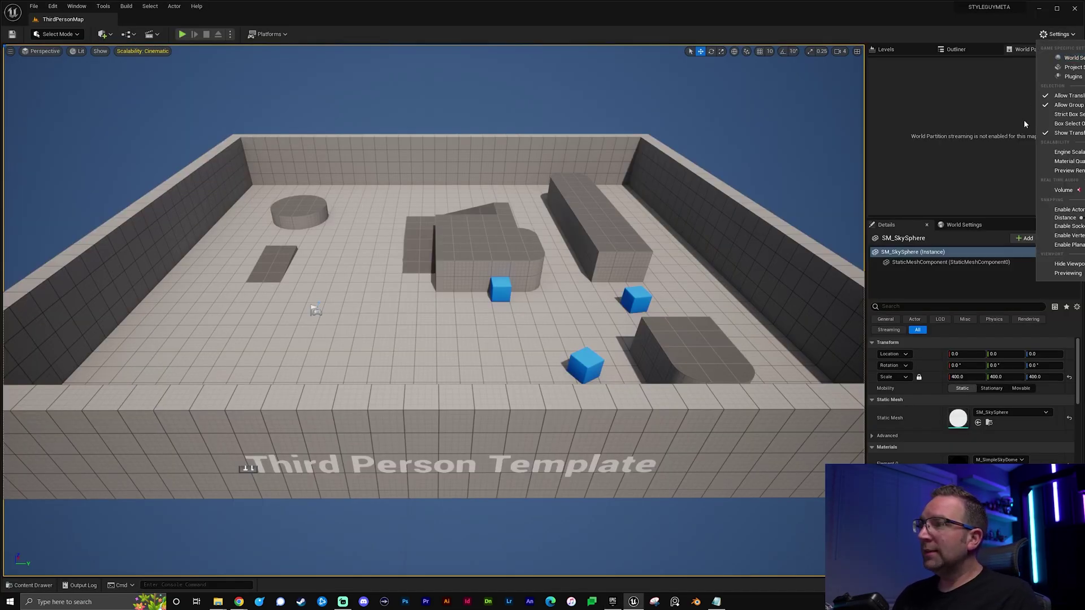
{"action": "left_click", "coordinate": [1065, 89]}
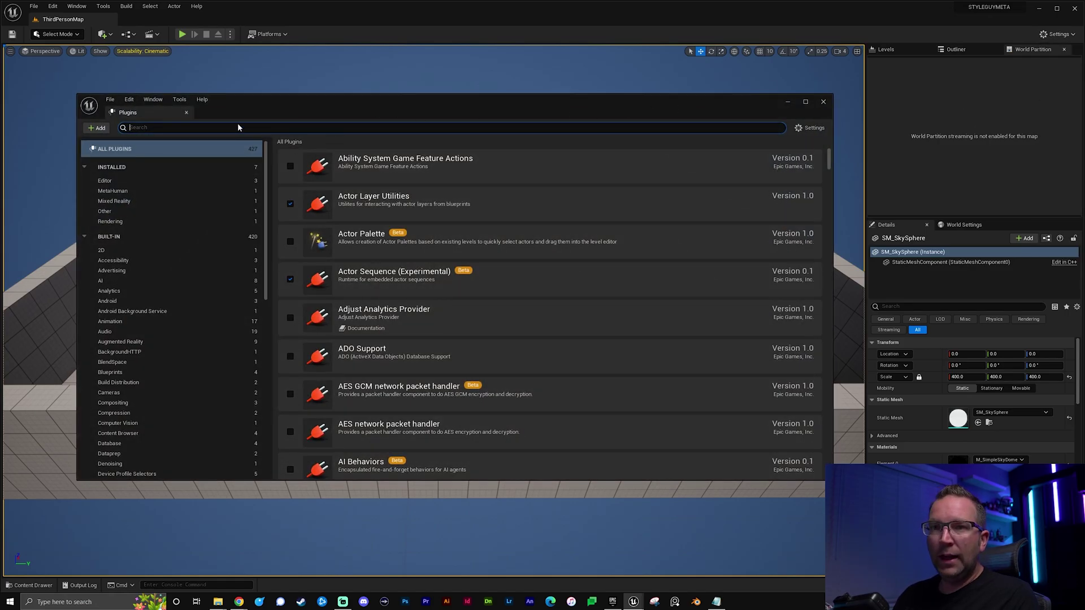
{"action": "type", "text": "metahu"}
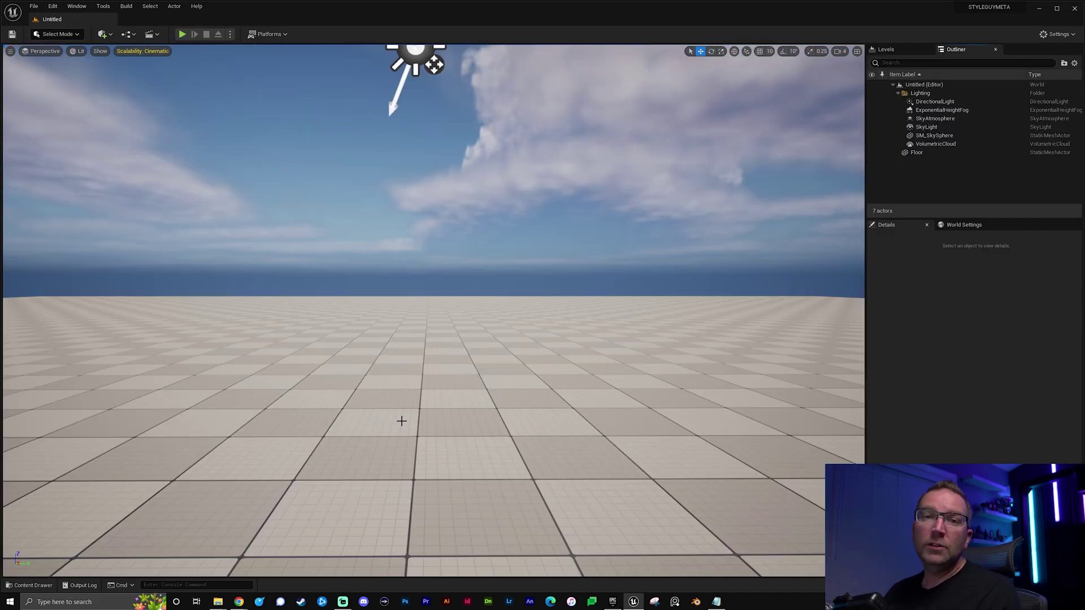
- Add a MetaHuman Identity named 'Style' in SCK_Casual01 and open it for editing
{"action": "key", "text": "ctrl+space"}
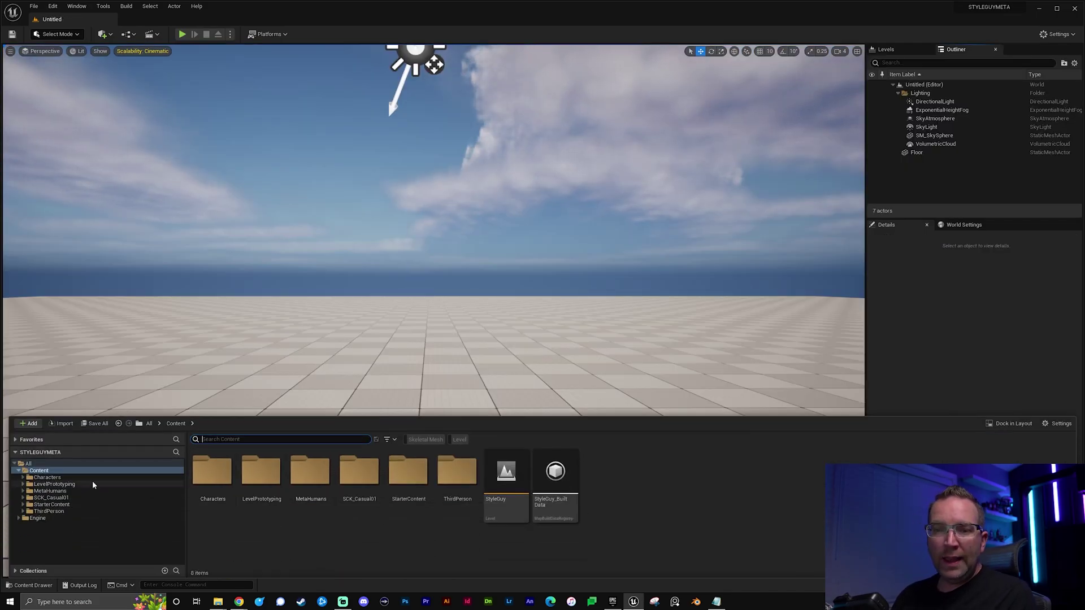
{"action": "left_click", "coordinate": [40, 497]}
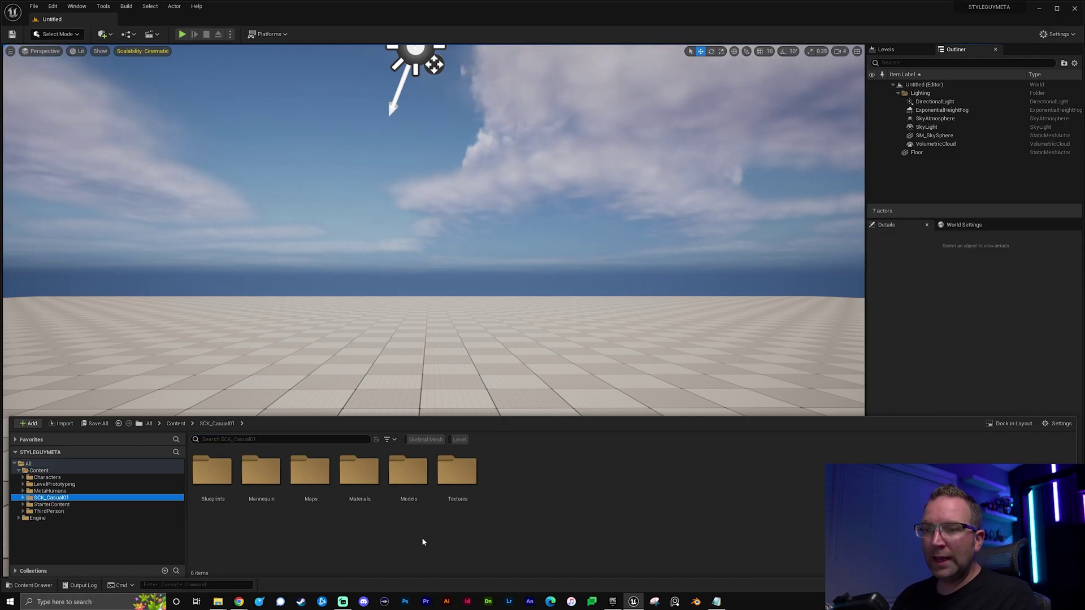
{"action": "left_click", "coordinate": [28, 423]}
{"action": "mouse_move", "coordinate": [82, 271]}
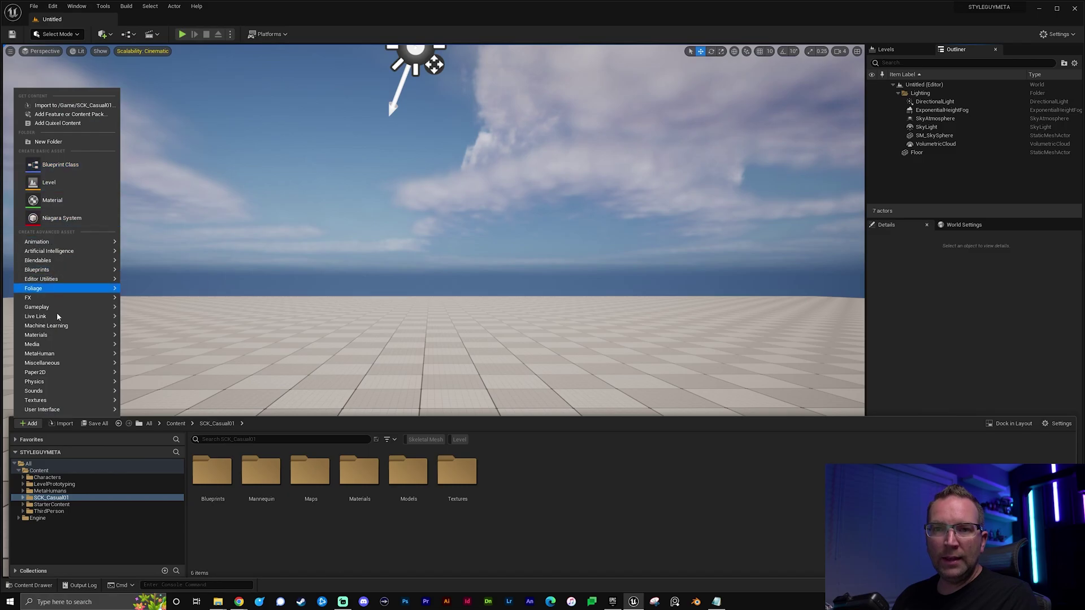
{"action": "left_click", "coordinate": [170, 378]}
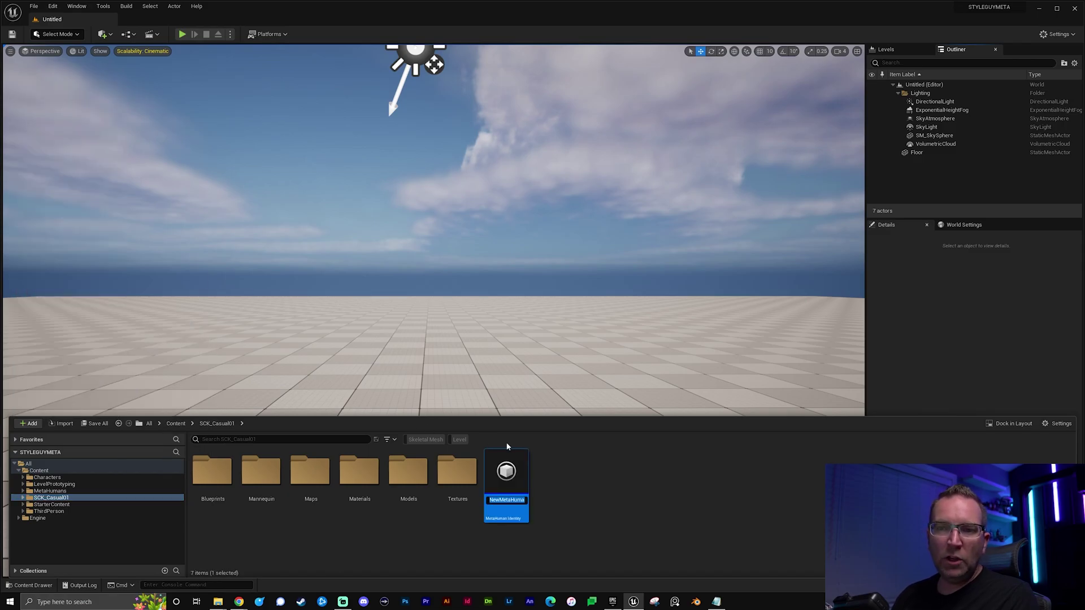
{"action": "type", "text": "Style"}
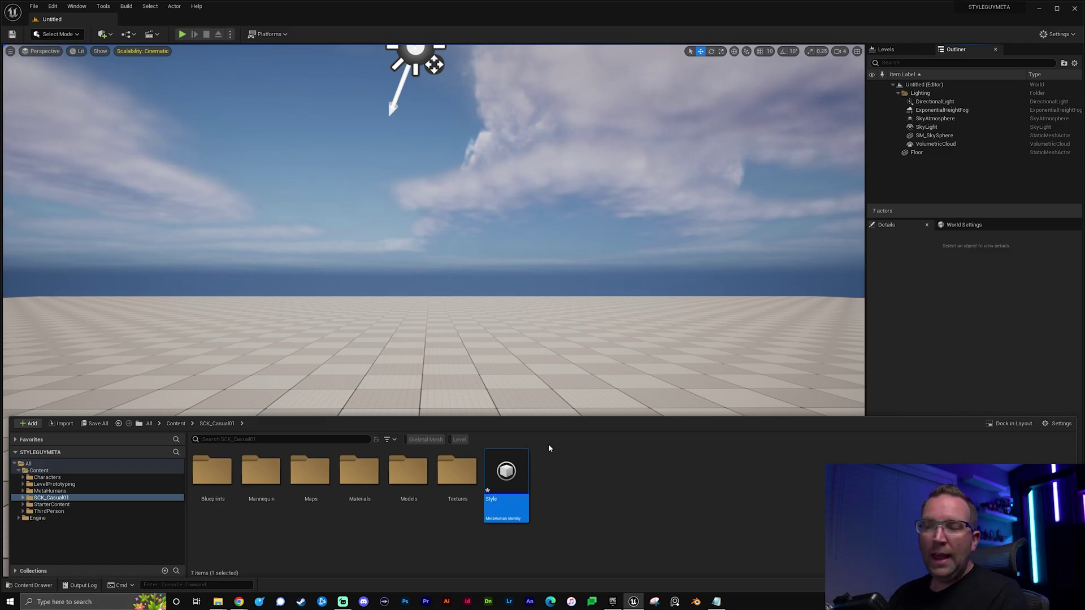
{"action": "double_click", "coordinate": [506, 472]}
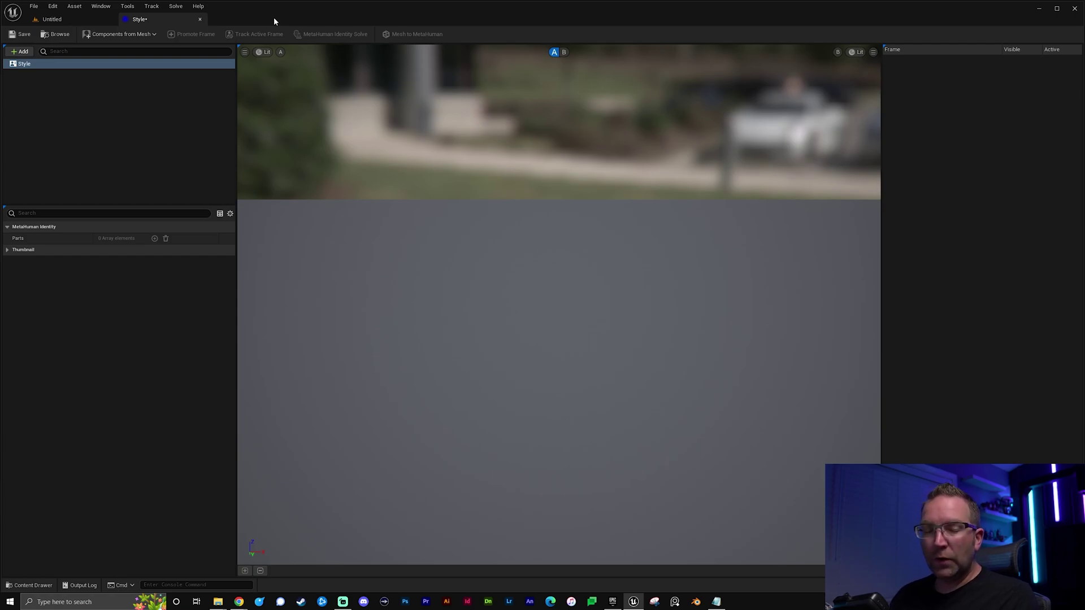
- Build the identity's components from the MESH_H_A1 static mesh found by searching 'mesh_h'
{"action": "key", "text": "ctrl+space"}
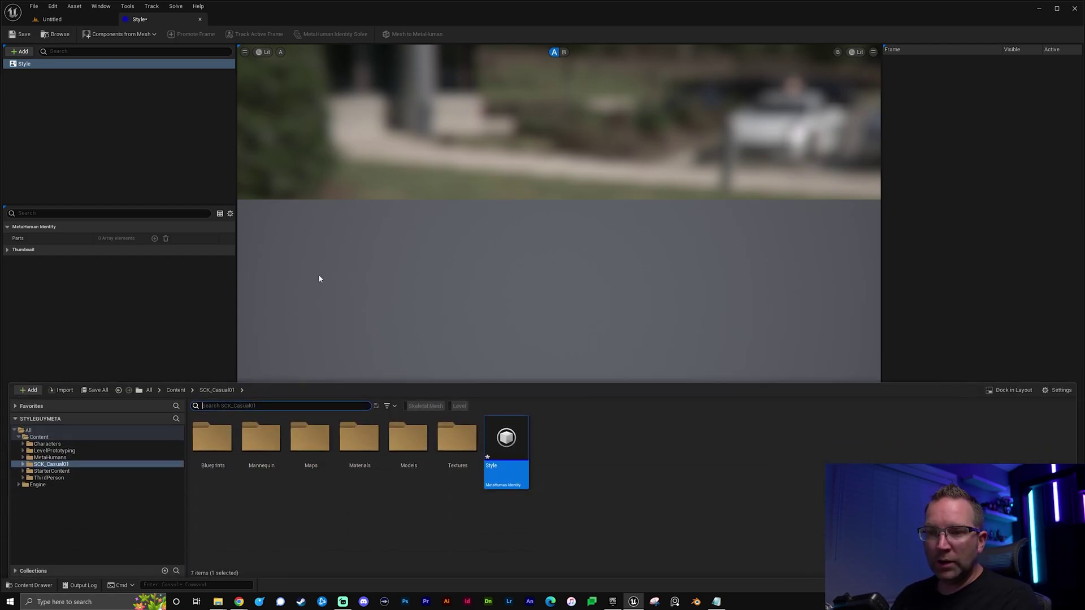
{"action": "left_click", "coordinate": [428, 407]}
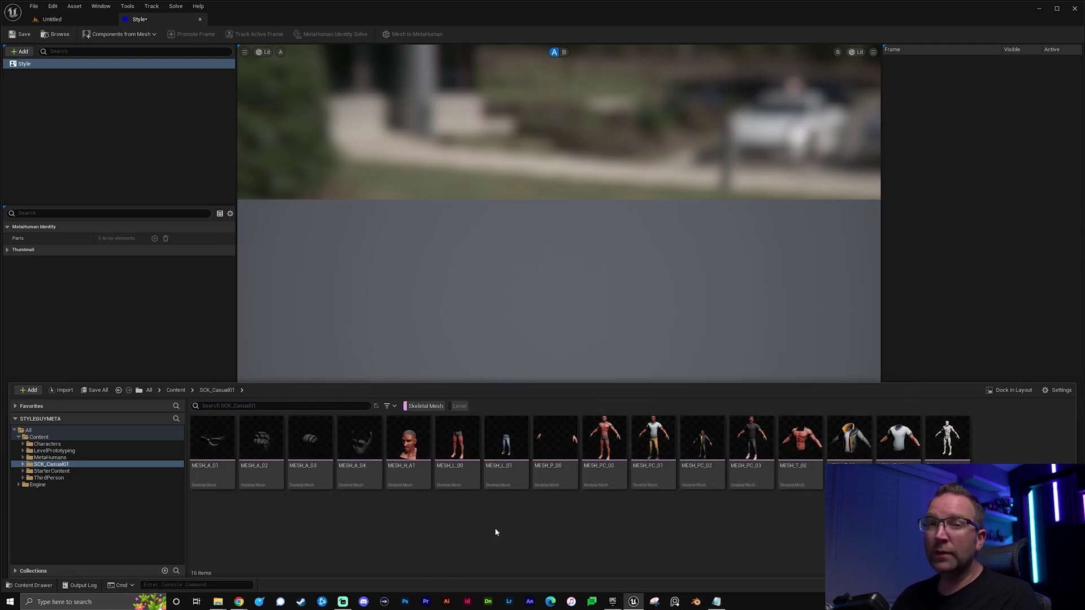
{"action": "mouse_move", "coordinate": [407, 482]}
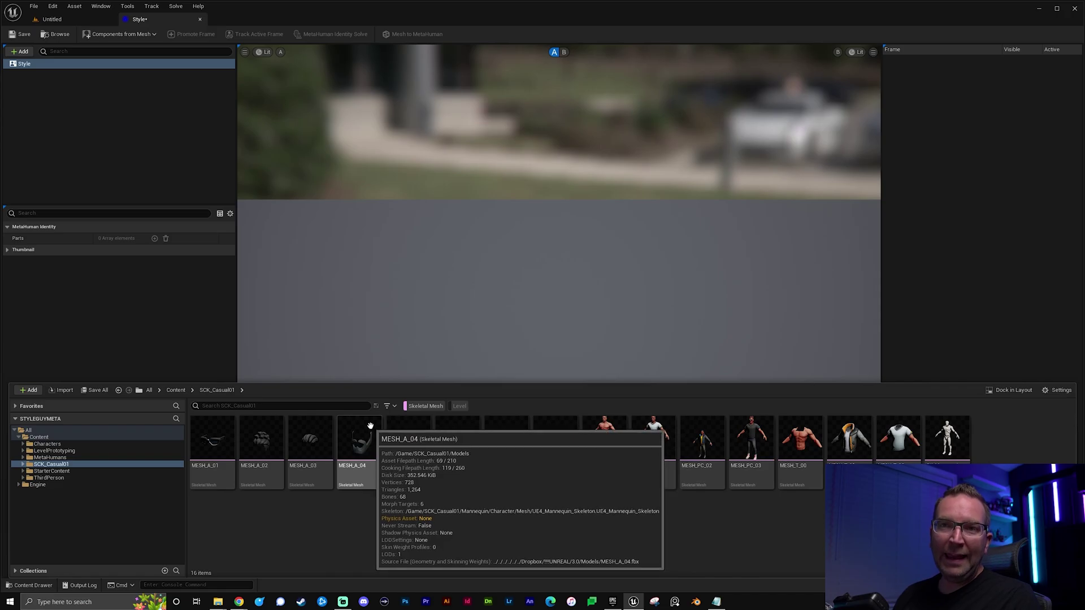
{"action": "left_click", "coordinate": [116, 34]}
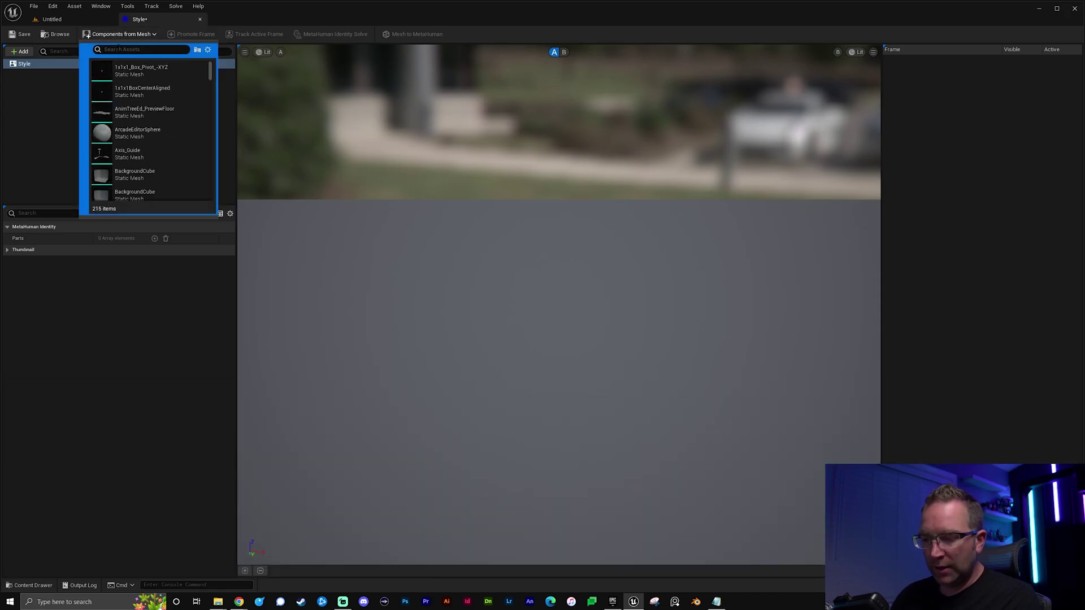
{"action": "type", "text": "mesh_h"}
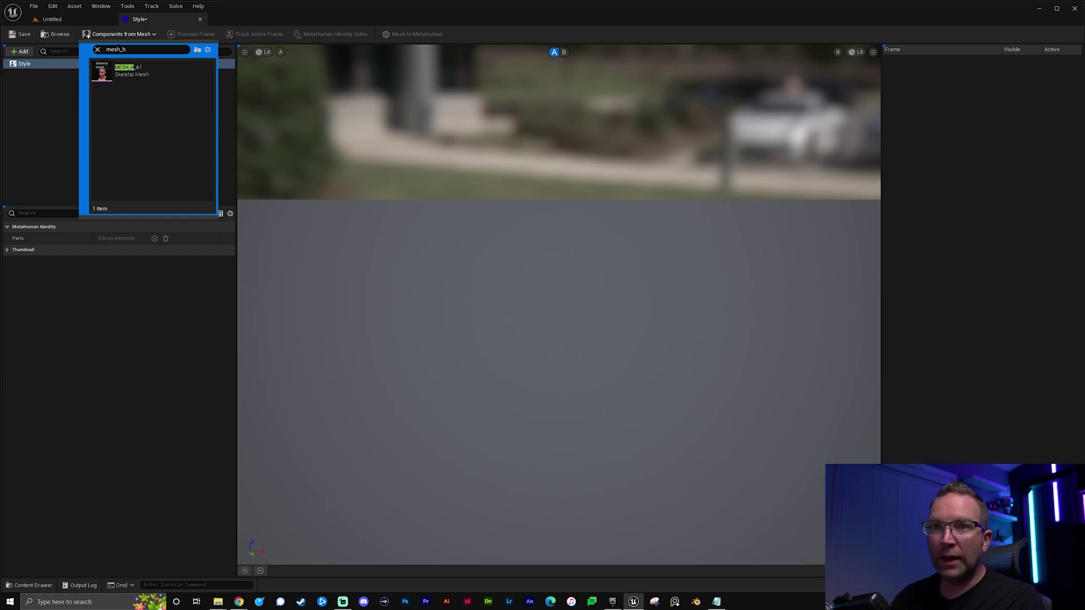
{"action": "left_click", "coordinate": [130, 72]}
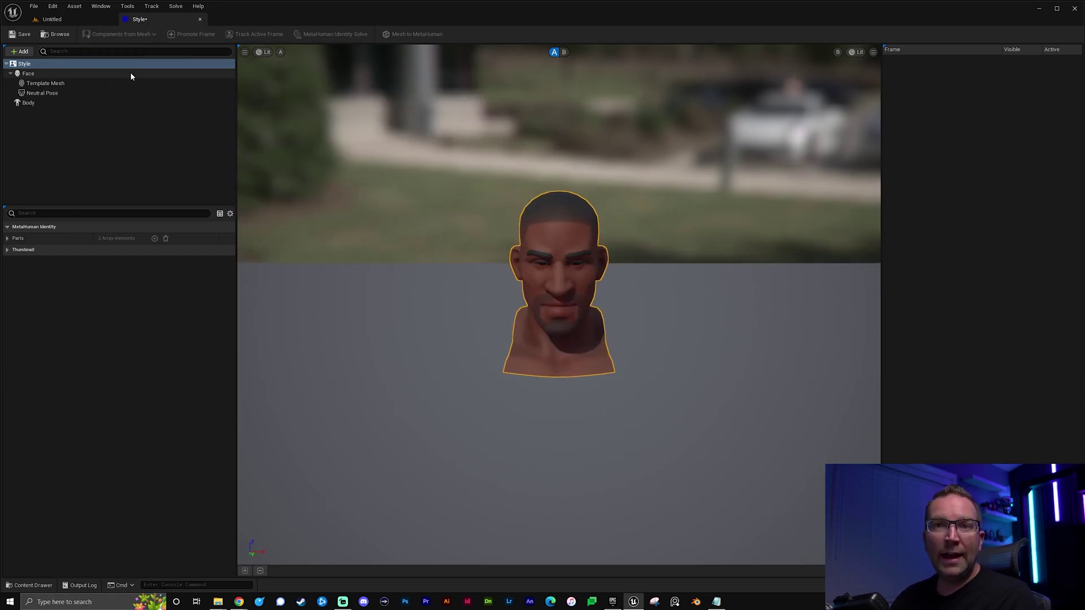
- Frame the head with F and set the viewport camera Field Of View to 30
{"action": "left_click", "coordinate": [583, 358]}
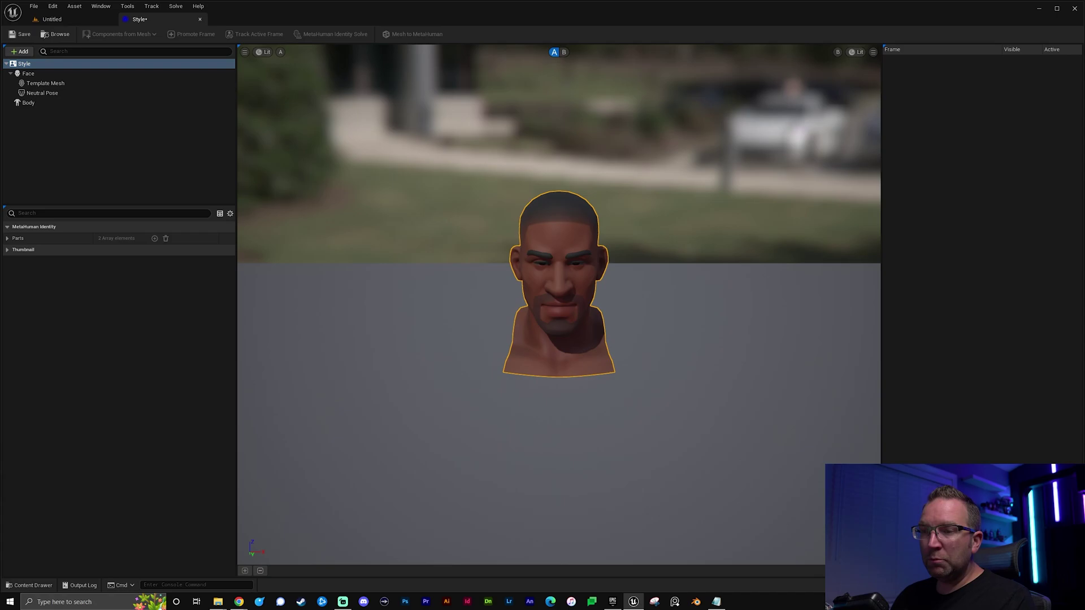
{"action": "key", "text": "f"}
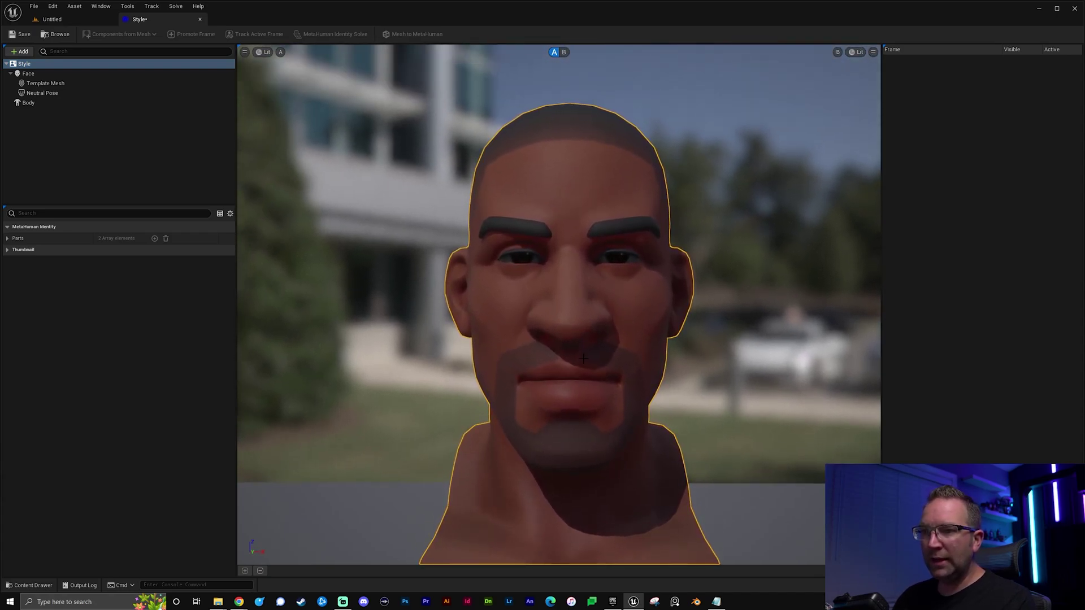
{"action": "left_click", "coordinate": [244, 52]}
{"action": "left_click", "coordinate": [305, 83]}
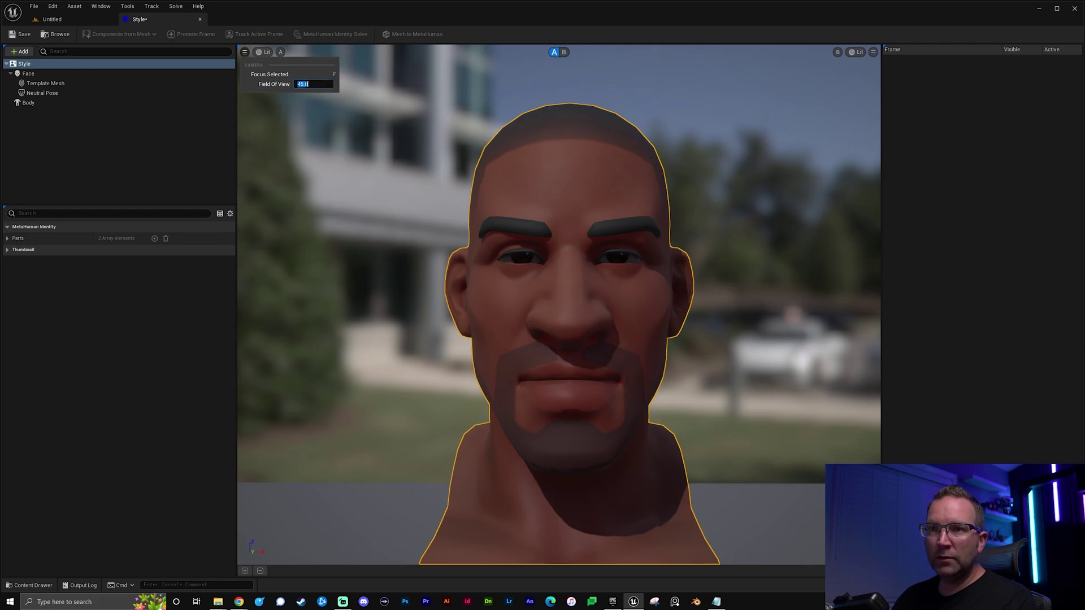
{"action": "type", "text": "30"}
{"action": "key", "text": "Return"}
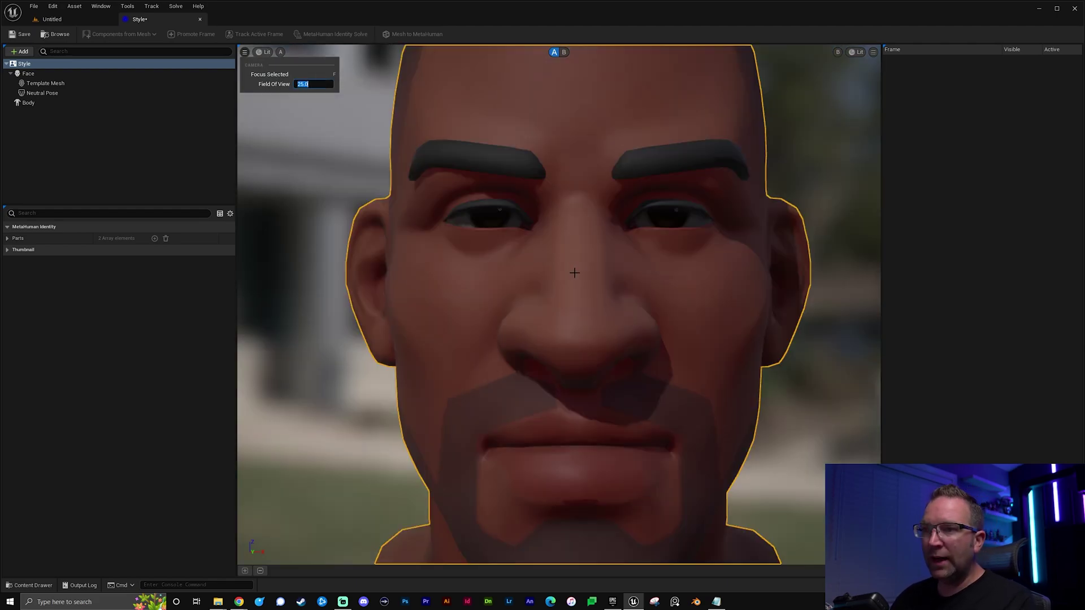
{"action": "left_click", "coordinate": [565, 269]}
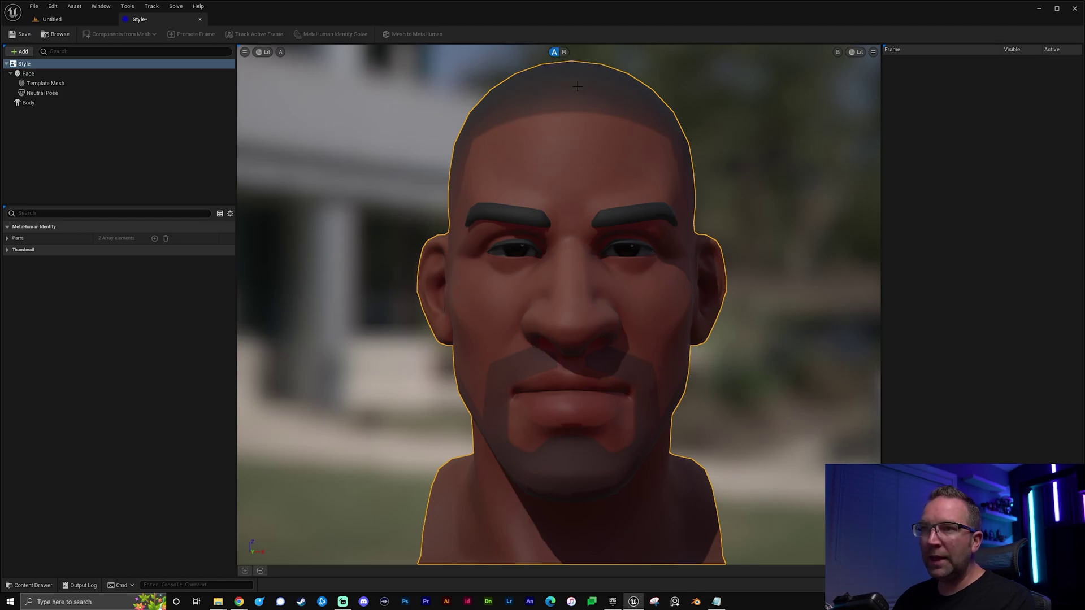
- Select the Face part and switch the viewport from Lit to Unlit shading
{"action": "mouse_move", "coordinate": [571, 65]}
{"action": "left_mouse_down"}
{"action": "mouse_move", "coordinate": [644, 65]}
{"action": "mouse_move", "coordinate": [562, 65]}
{"action": "left_mouse_up"}
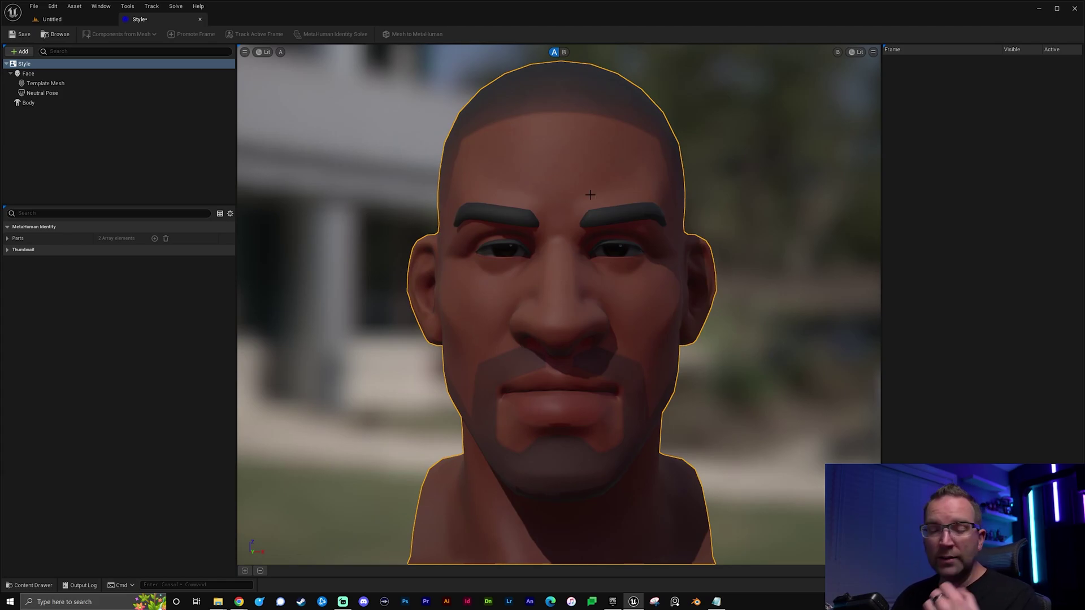
{"action": "left_click", "coordinate": [28, 74]}
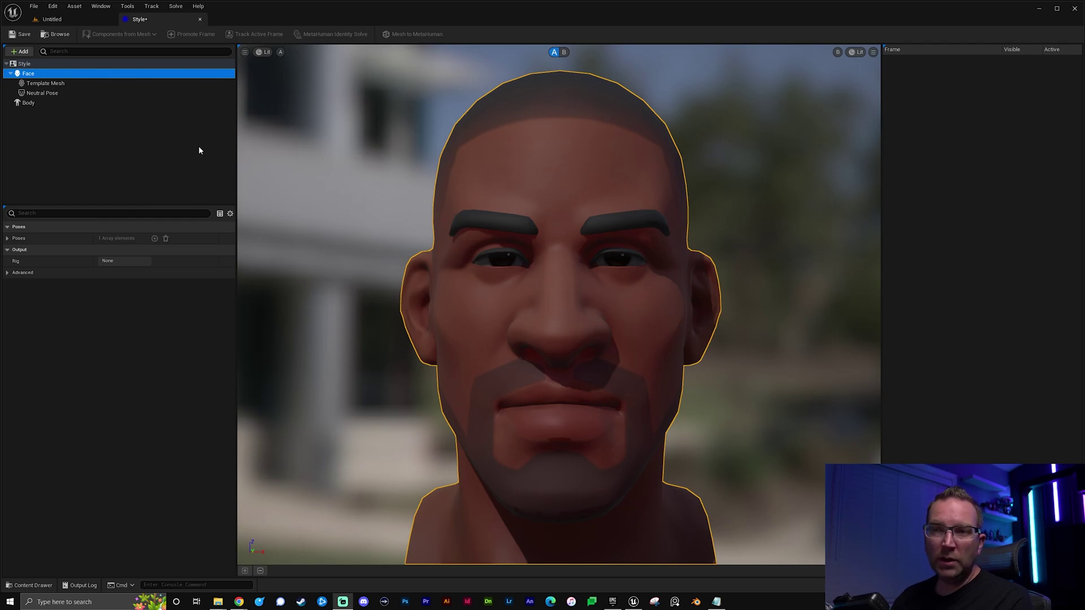
{"action": "left_click", "coordinate": [263, 52]}
{"action": "left_click", "coordinate": [285, 84]}
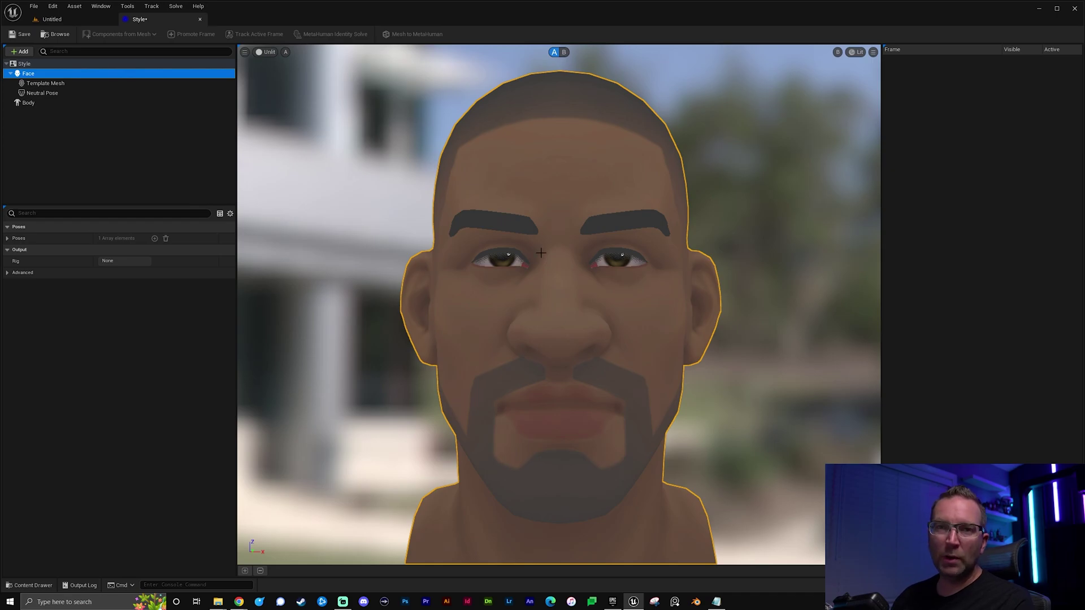
- Promote Frame 0 on the Neutral Pose and turn Autotracking On for it
{"action": "left_click", "coordinate": [40, 93]}
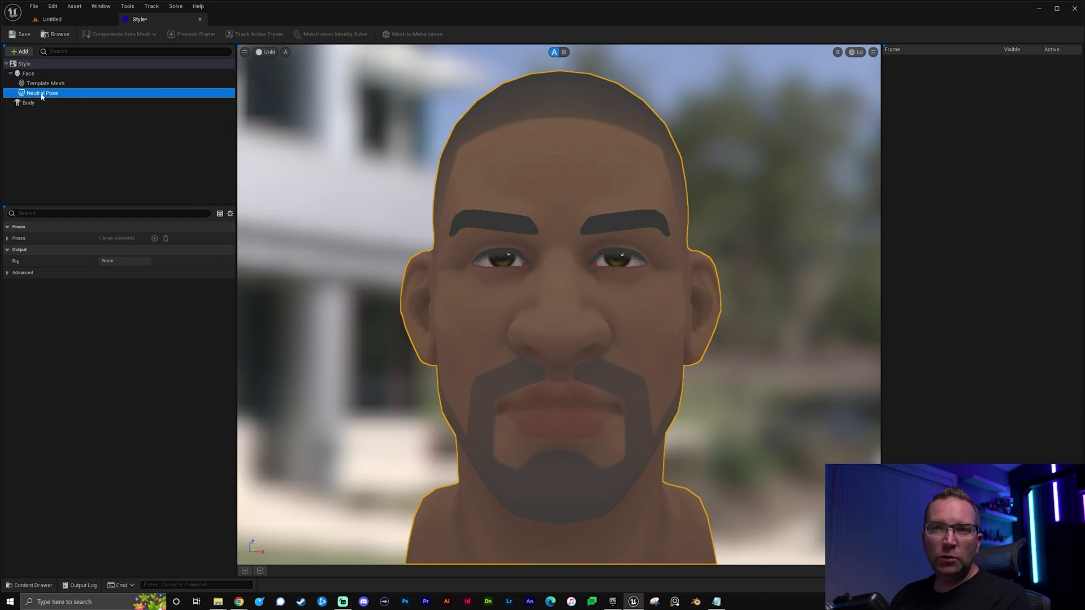
{"action": "left_click", "coordinate": [190, 35]}
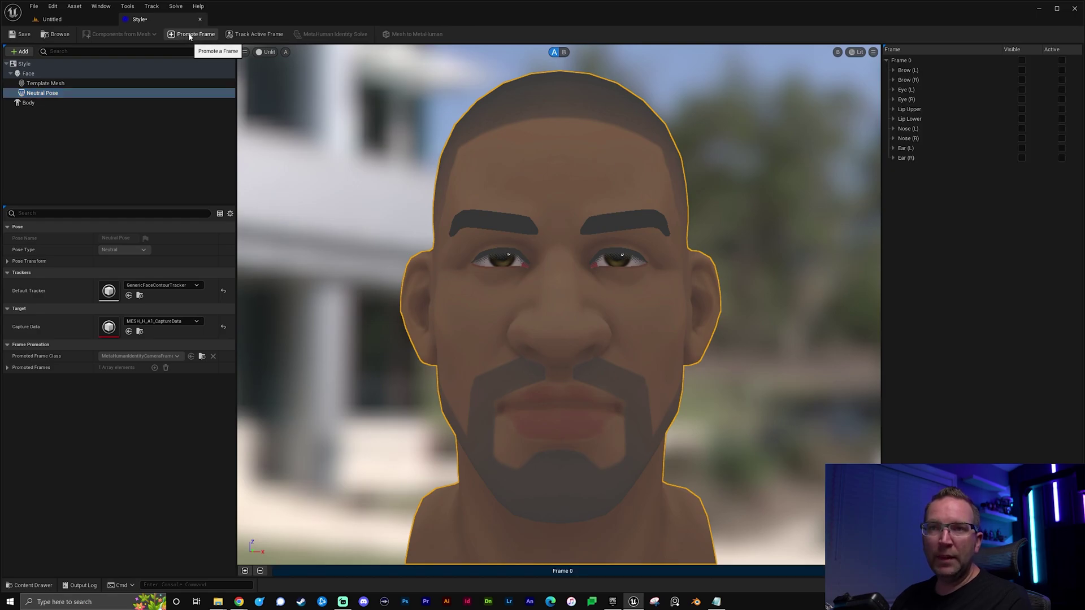
{"action": "right_click", "coordinate": [556, 572]}
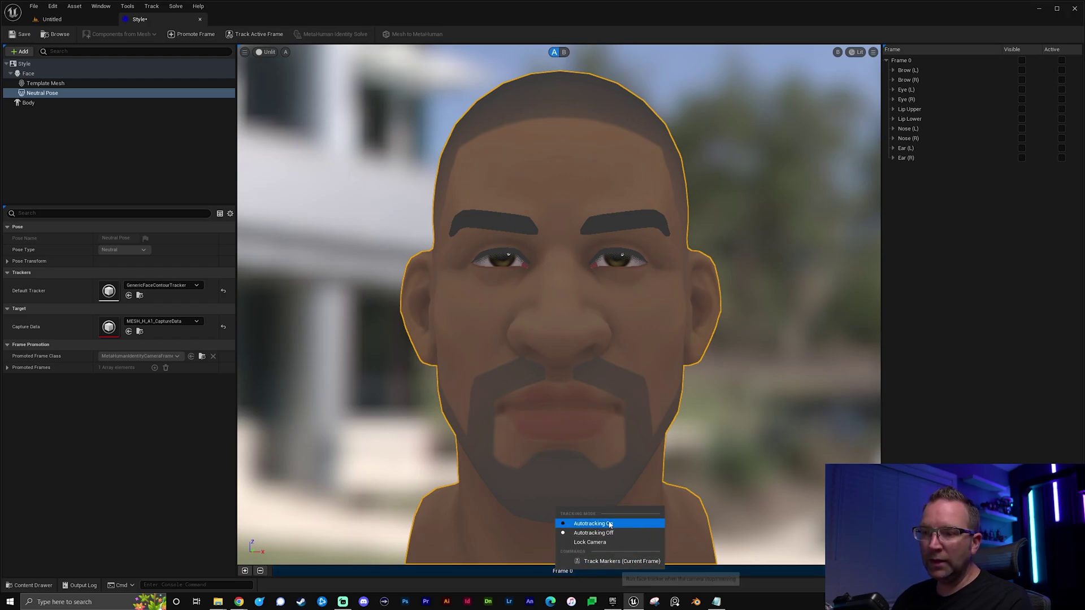
{"action": "left_click", "coordinate": [608, 523]}
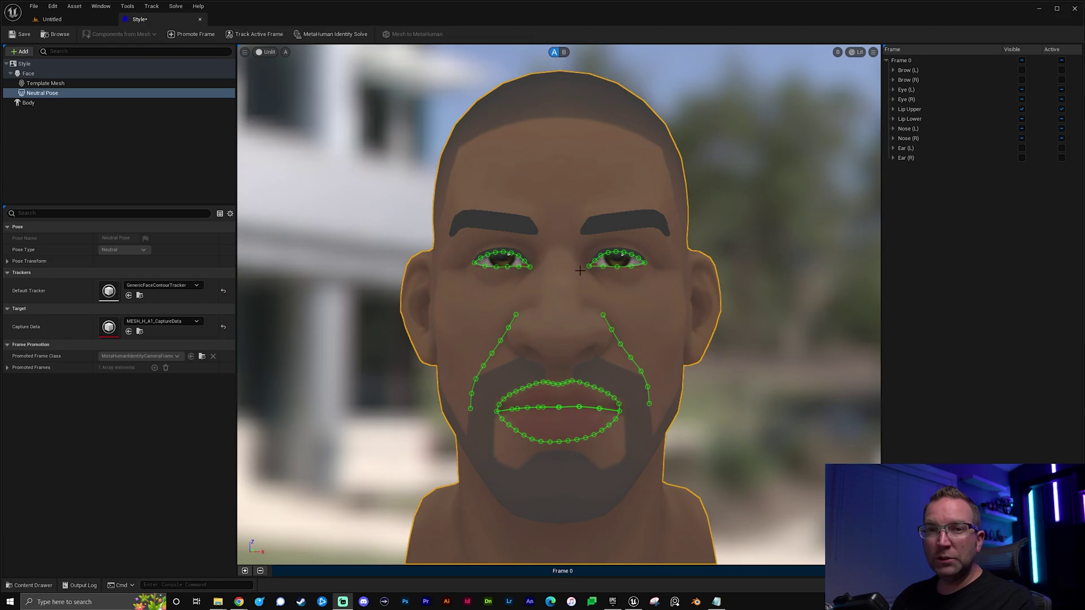
- Lock the camera on Frame 0 and zoom in to inspect the eyelid and lip trackers
{"action": "right_click", "coordinate": [591, 572]}
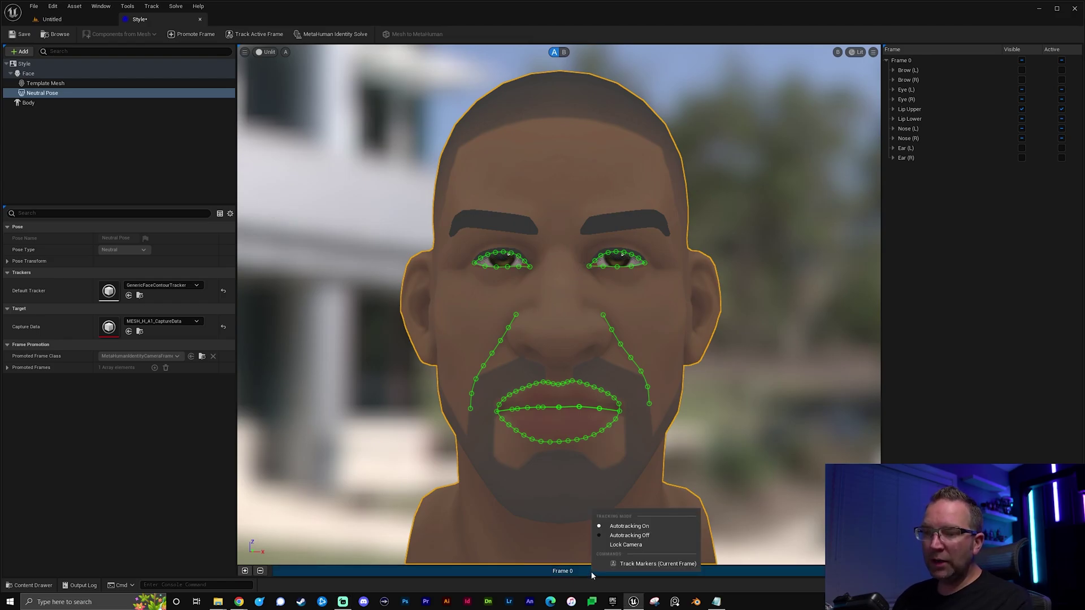
{"action": "left_click", "coordinate": [637, 545]}
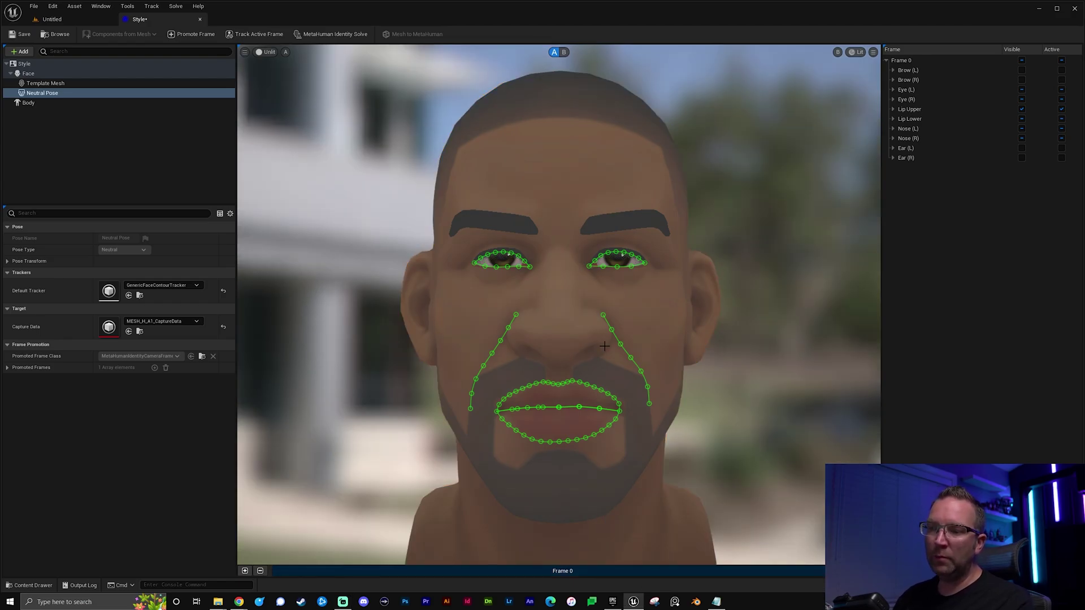
{"action": "scroll", "coordinate": [584, 377], "scroll_direction": "up", "scroll_amount": 3}
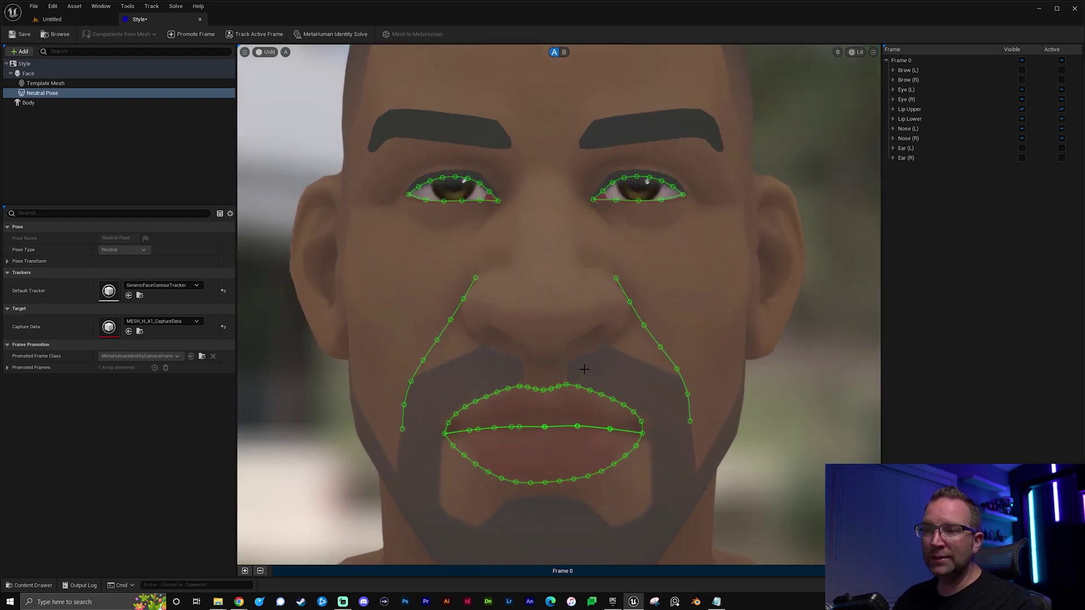
{"action": "right_click_drag", "start_coordinate": [537, 308], "coordinate": [580, 330]}
{"action": "scroll", "coordinate": [582, 330], "scroll_direction": "up", "scroll_amount": 2}
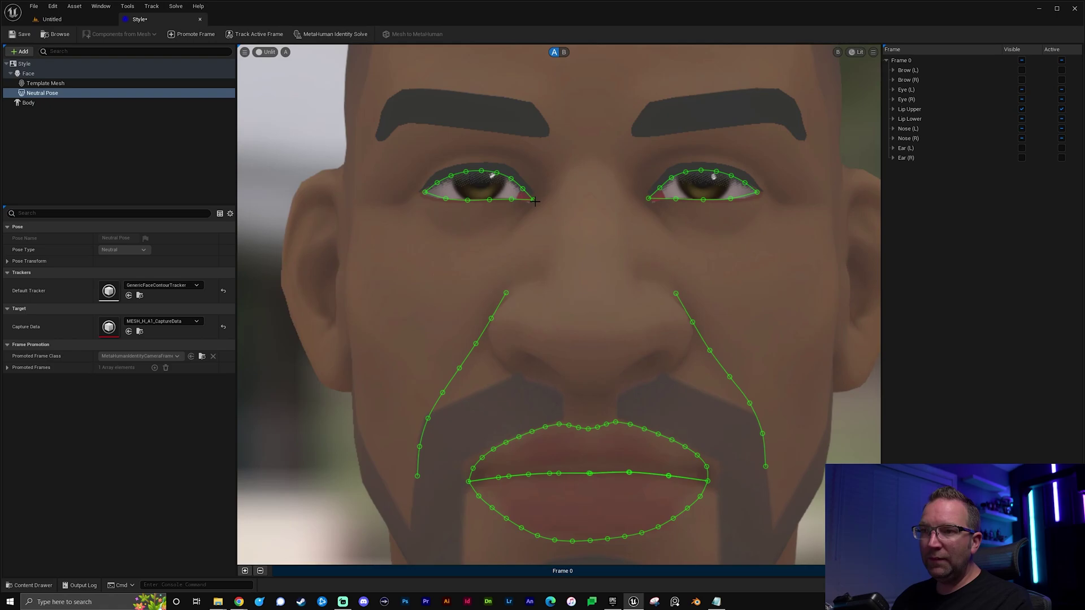
{"action": "left_click", "coordinate": [476, 201]}
{"action": "left_click", "coordinate": [478, 209]}
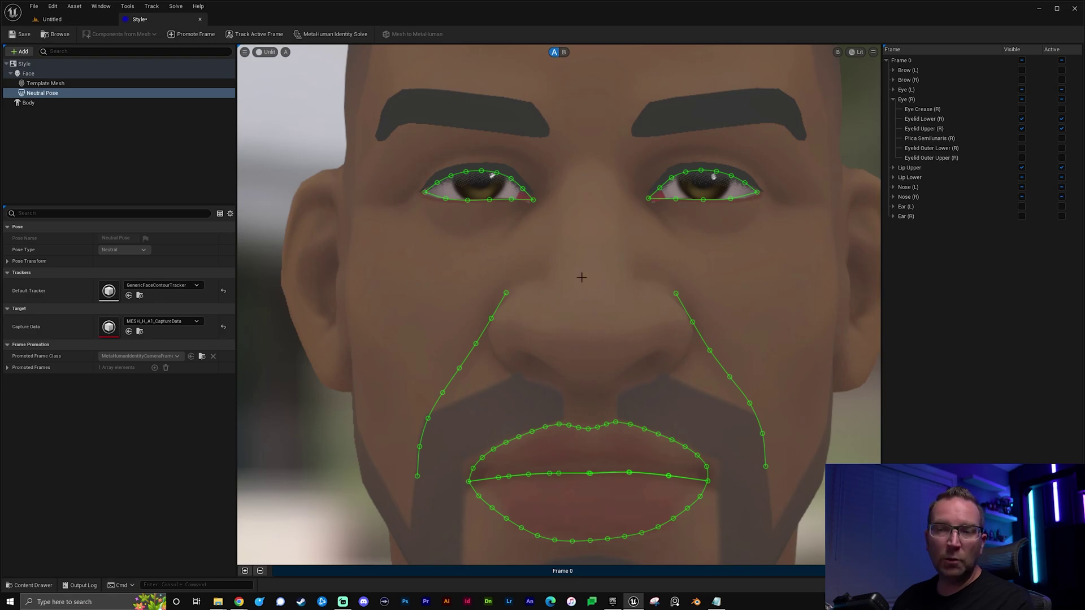
{"action": "middle_click_drag", "start_coordinate": [690, 334], "coordinate": [609, 354]}
- Reframe the head, select the Body part, and pick a preset body type
{"action": "key", "text": "f"}
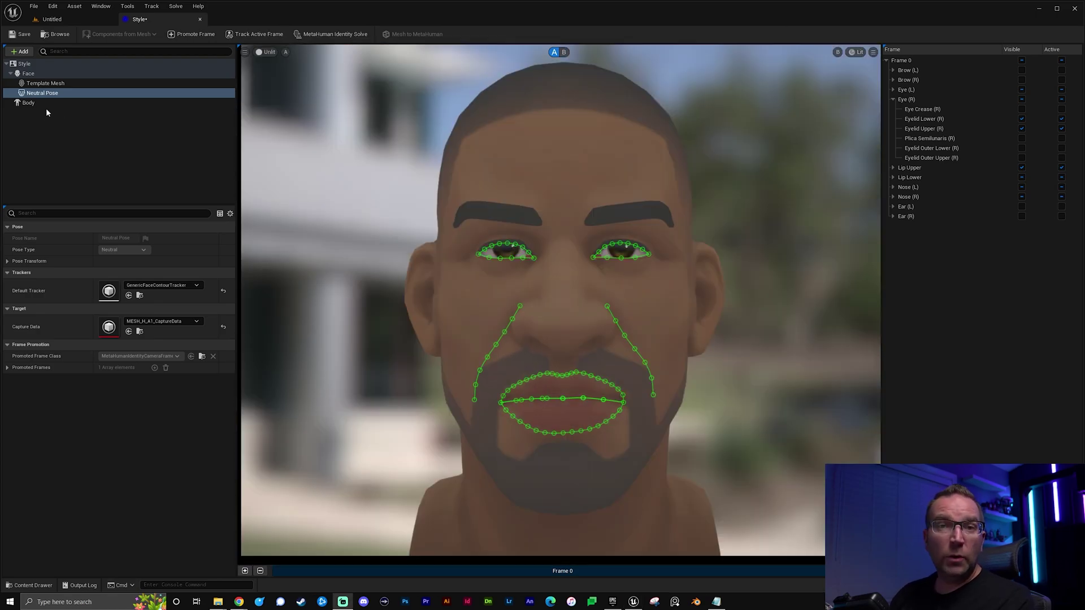
{"action": "left_click", "coordinate": [28, 102]}
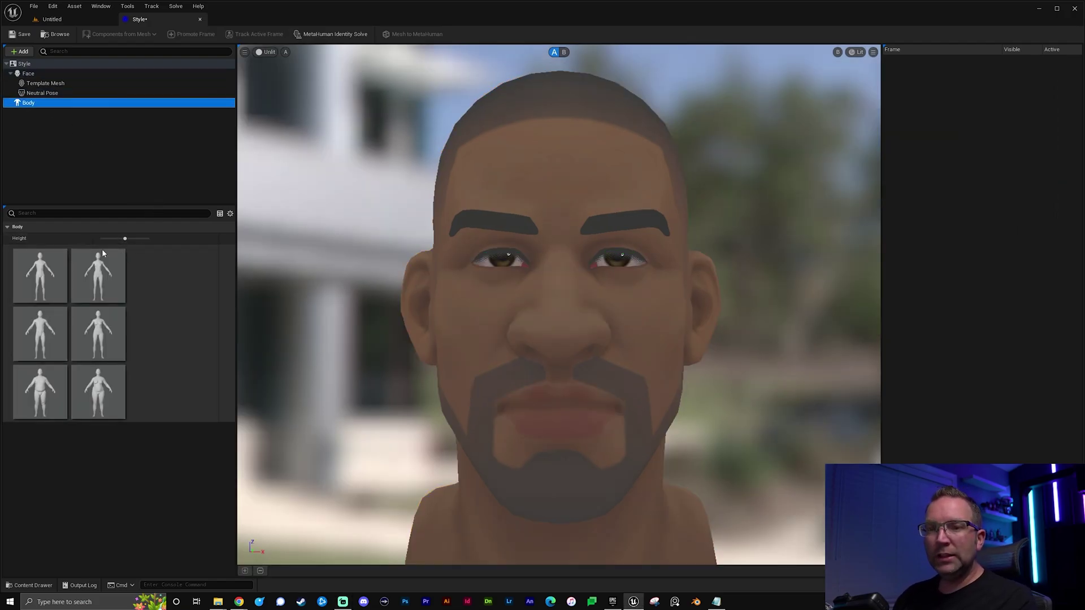
{"action": "left_click", "coordinate": [44, 348]}
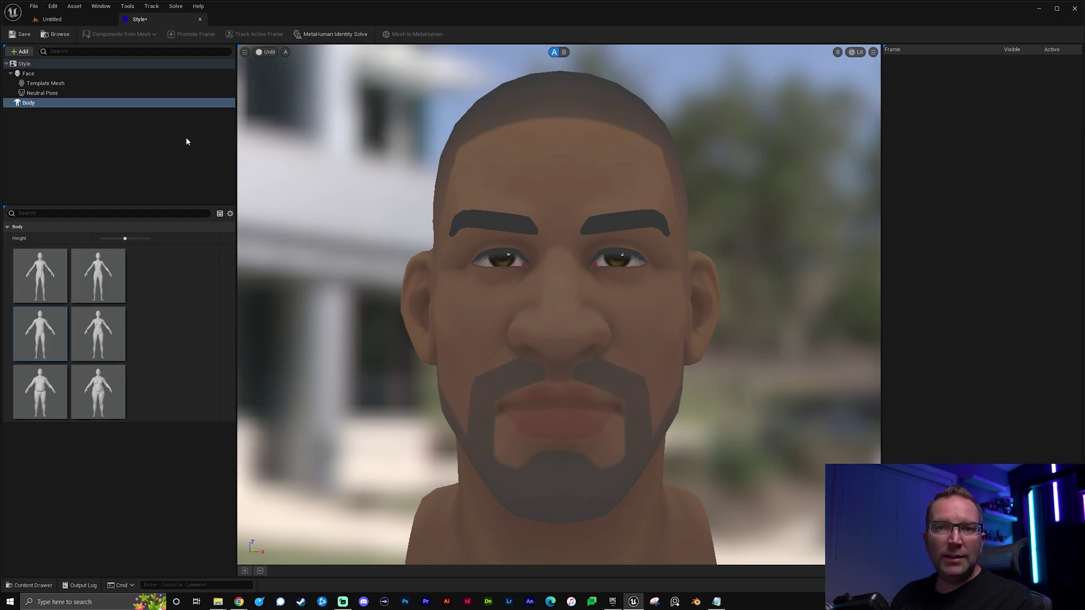
- Solve the Style identity and orbit around the fitted MetaHuman template head
{"action": "left_click", "coordinate": [324, 35]}
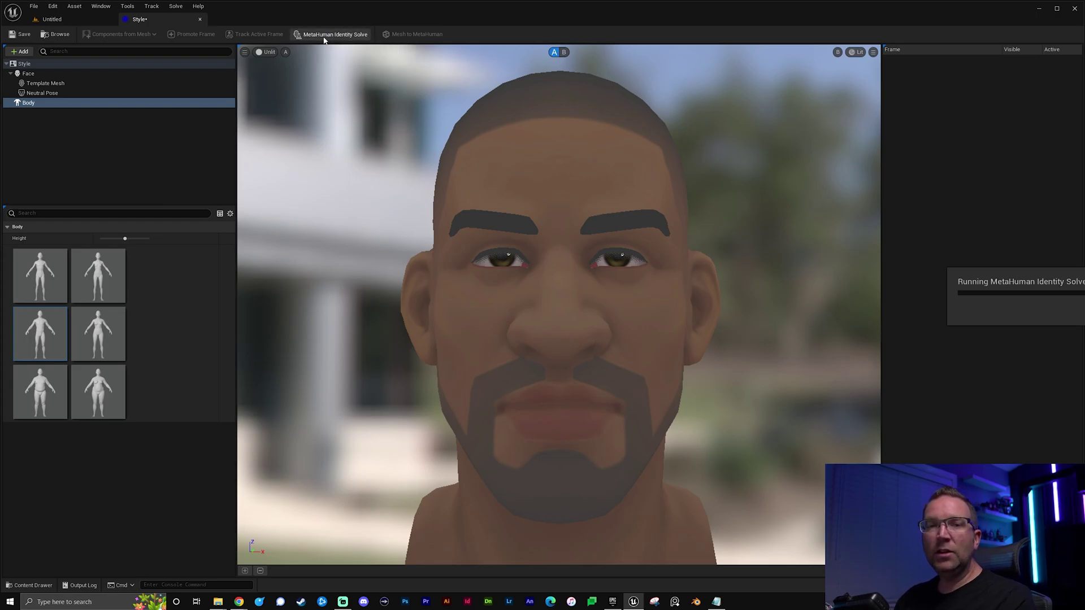
{"action": "left_click", "coordinate": [563, 52]}
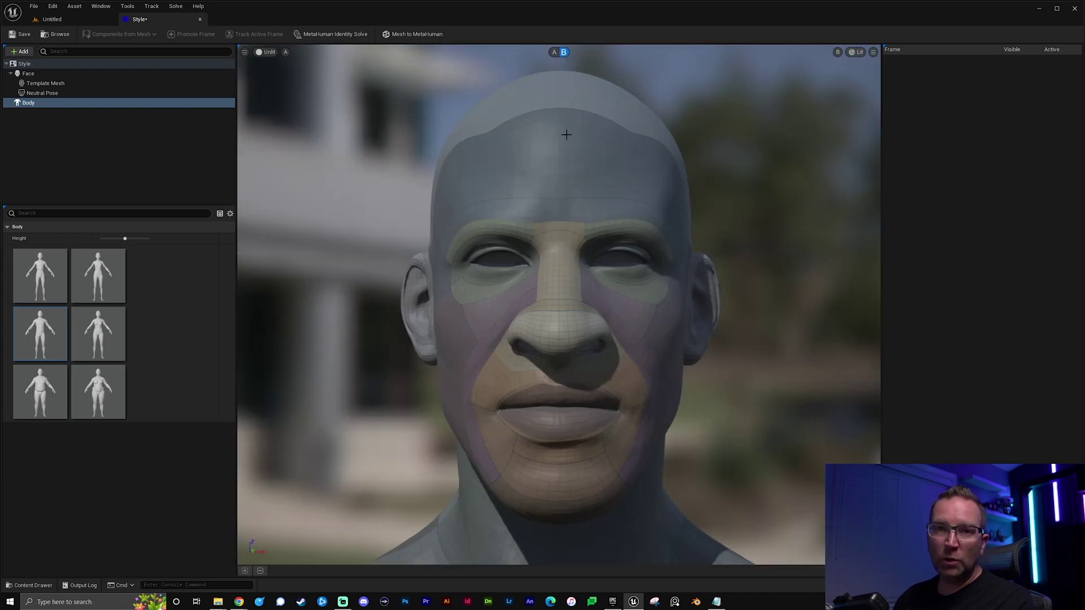
{"action": "left_click_drag", "start_coordinate": [559, 283], "coordinate": [502, 44]}
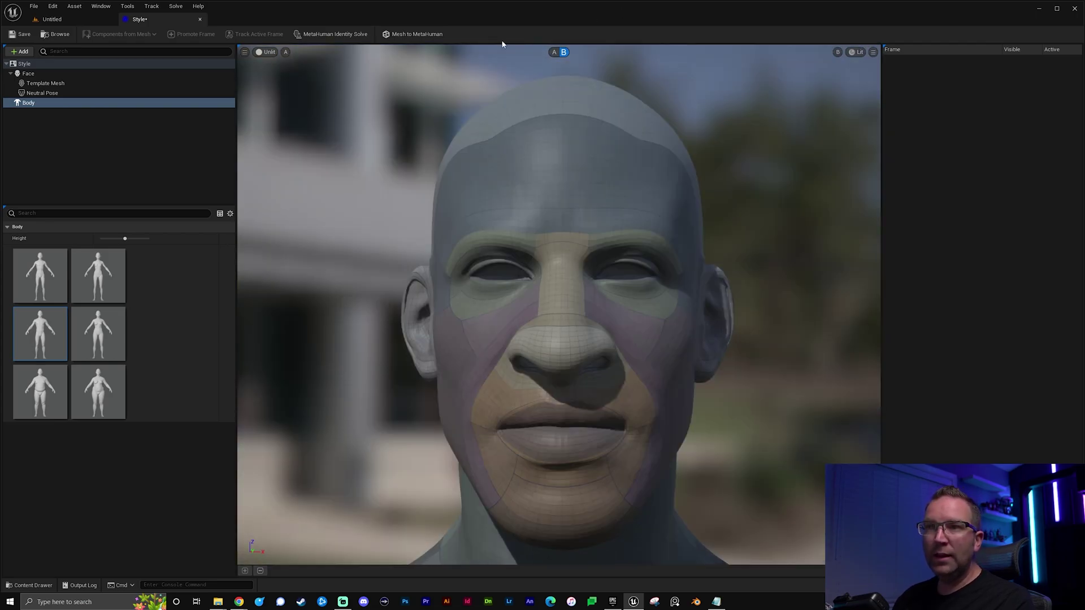
- Run Mesh to MetaHuman on the Style identity's head mesh
{"action": "left_click", "coordinate": [400, 34]}
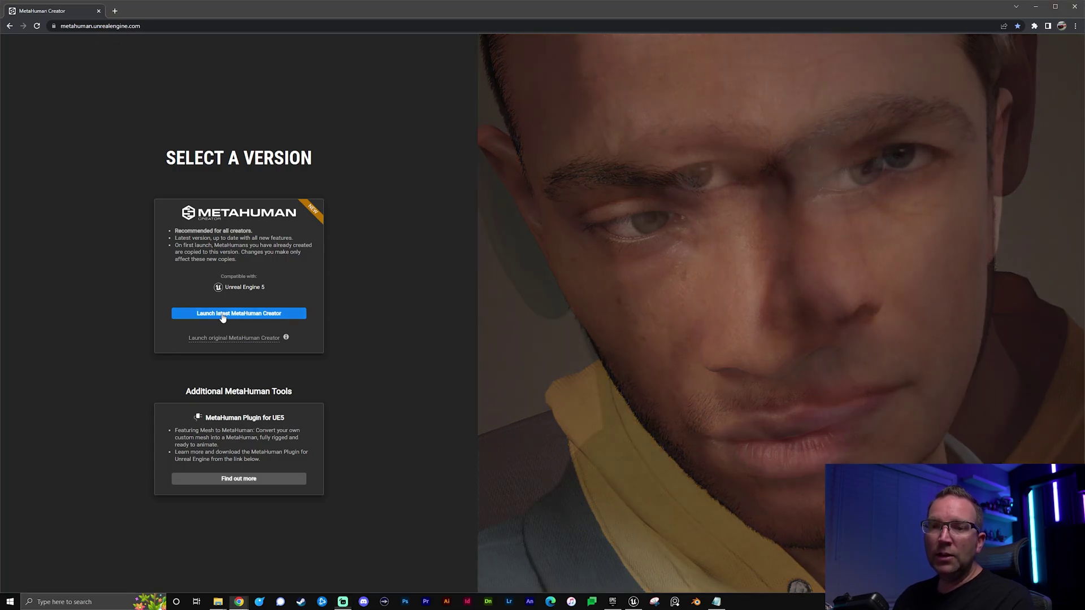
- Launch the latest MetaHuman Creator version to reach the My MetaHumans gallery
{"action": "left_click", "coordinate": [223, 314]}
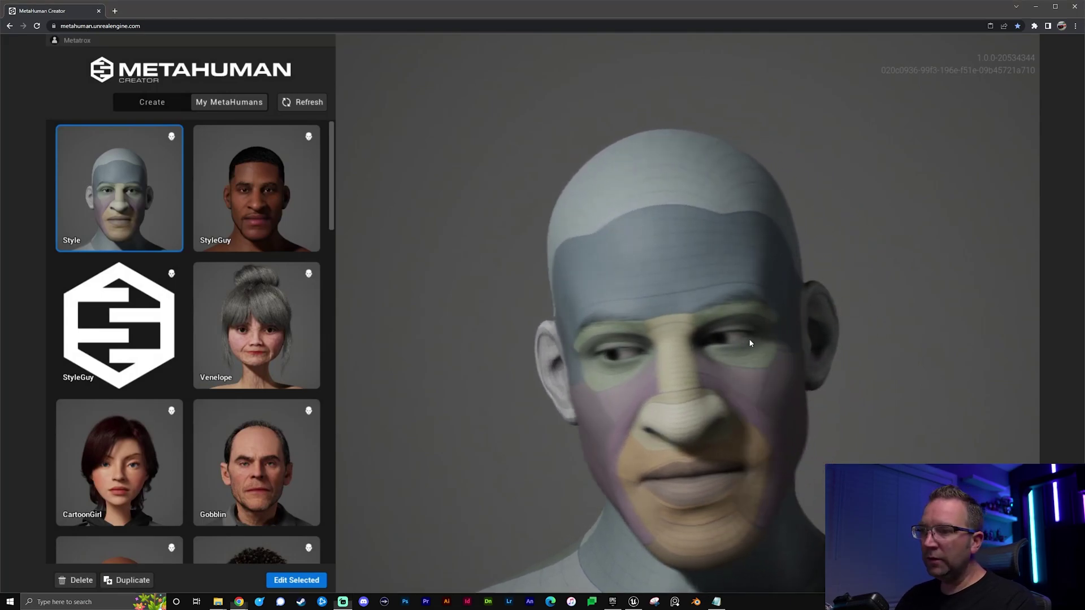
- Edit the Style MetaHuman and pick the Jaw region under Face > Custom Mesh
{"action": "left_click", "coordinate": [314, 580]}
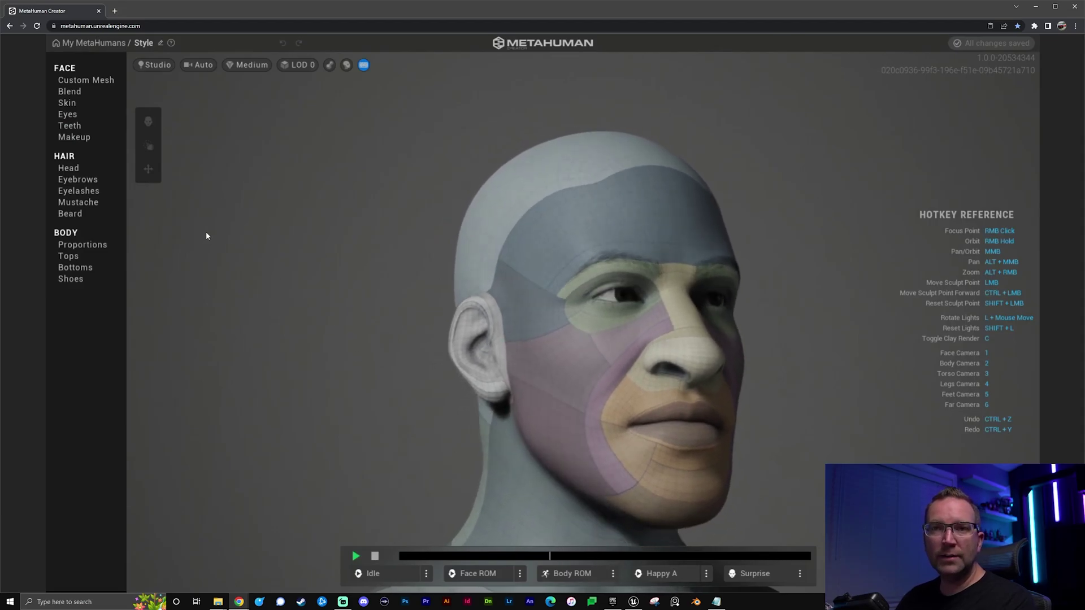
{"action": "left_click", "coordinate": [120, 81]}
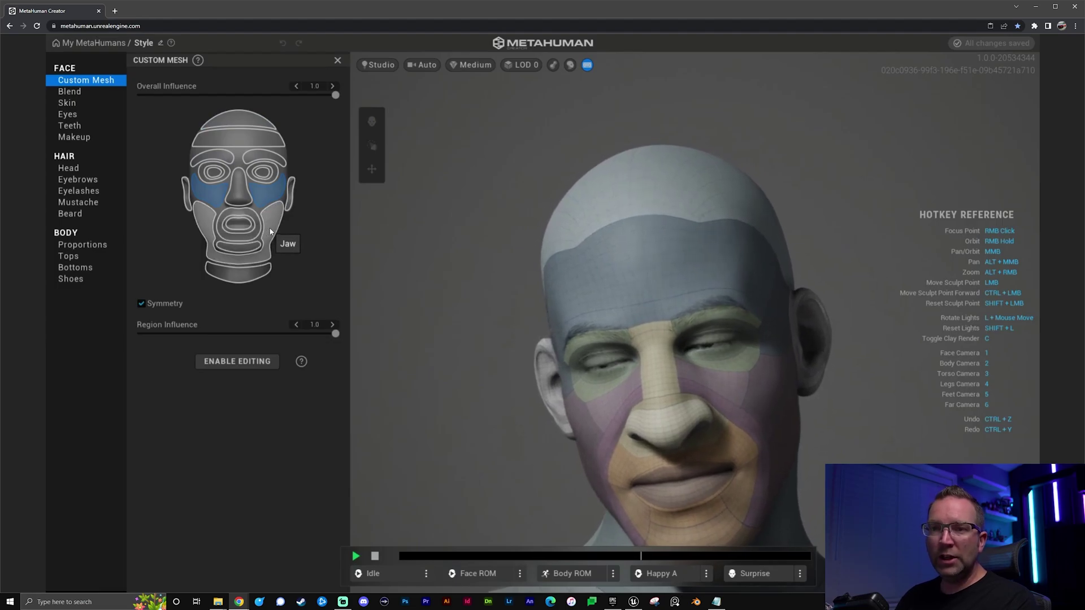
{"action": "left_click", "coordinate": [270, 231]}
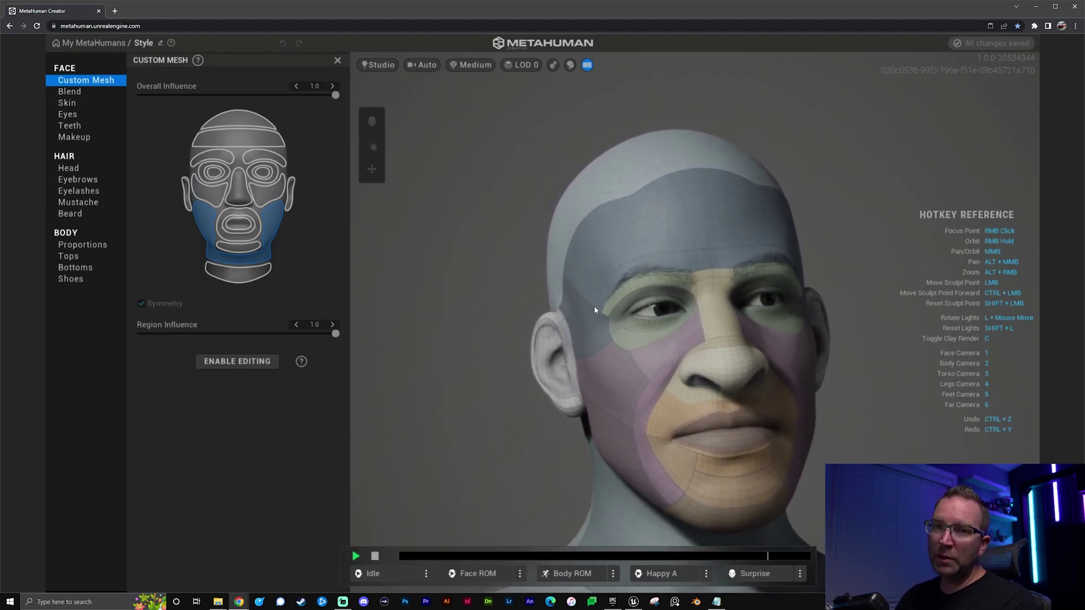
- Test the nose region's influence at 0, then keep it at full 1.0
{"action": "left_click", "coordinate": [237, 195]}
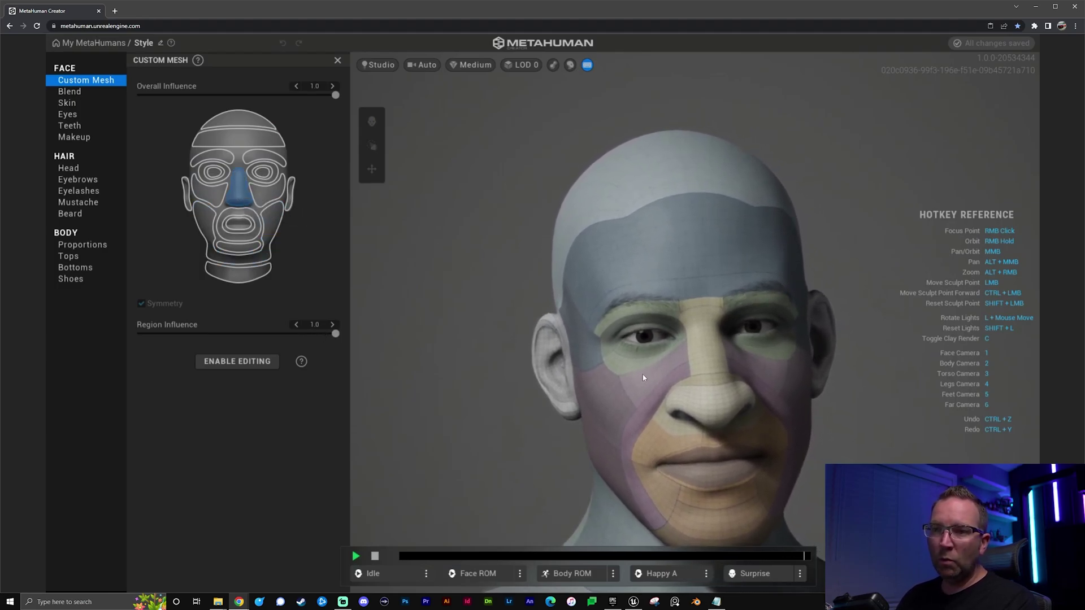
{"action": "left_click_drag", "start_coordinate": [336, 333], "coordinate": [66, 340]}
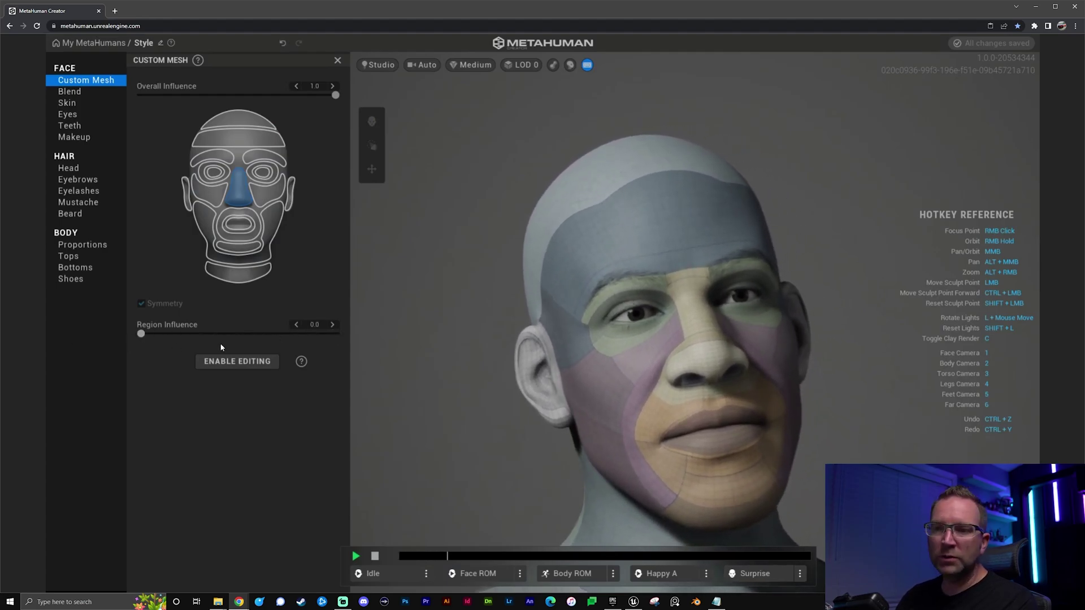
{"action": "left_click_drag", "start_coordinate": [223, 334], "coordinate": [344, 334]}
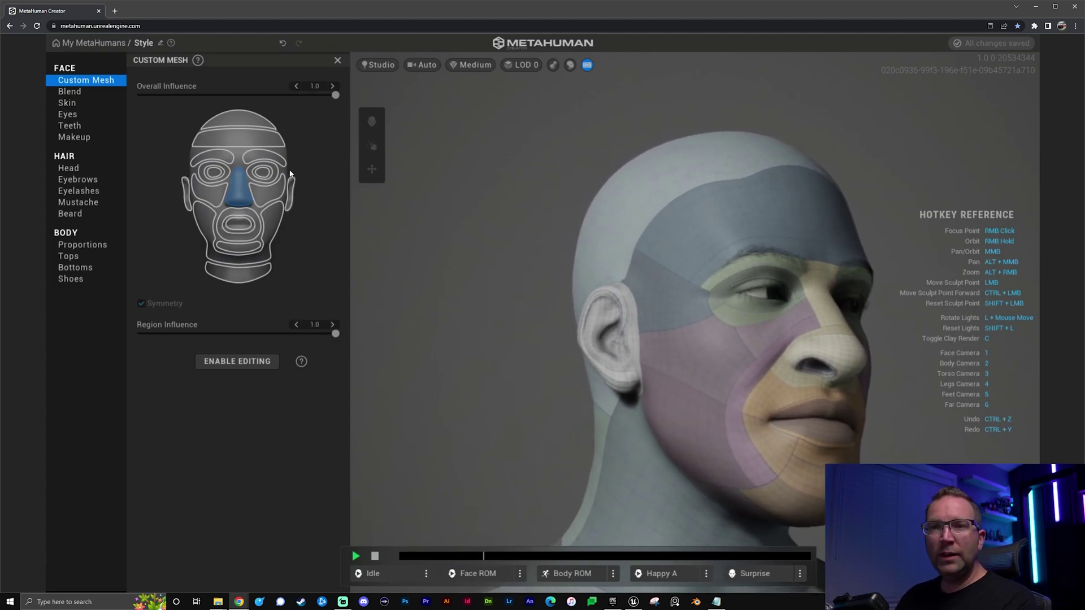
- Lower the outer eye region's custom mesh influence to about 0.3
{"action": "left_click", "coordinate": [277, 174]}
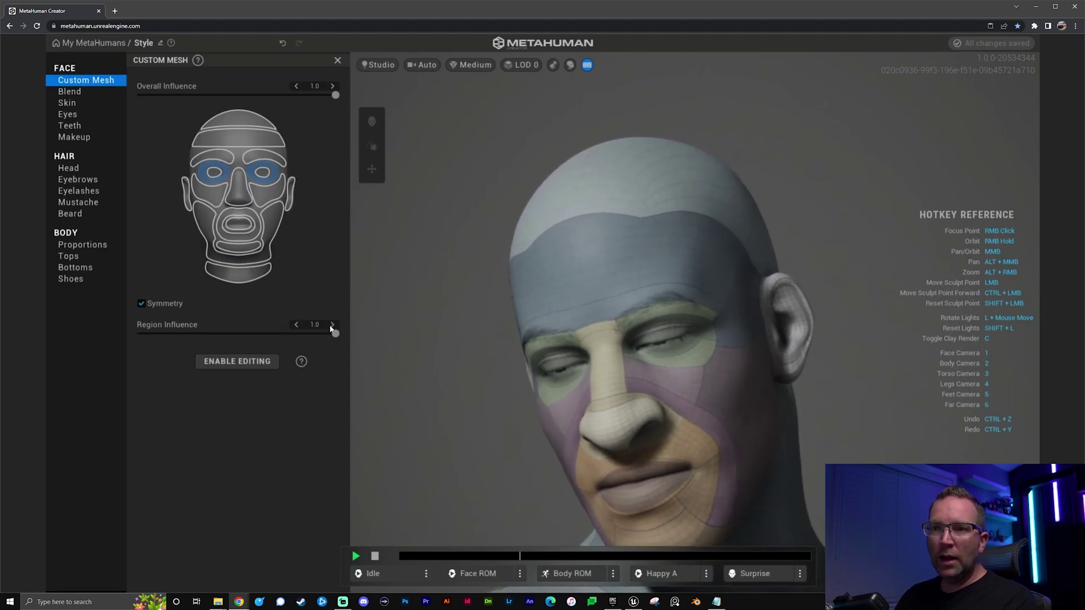
{"action": "left_click_drag", "start_coordinate": [335, 333], "coordinate": [188, 335]}
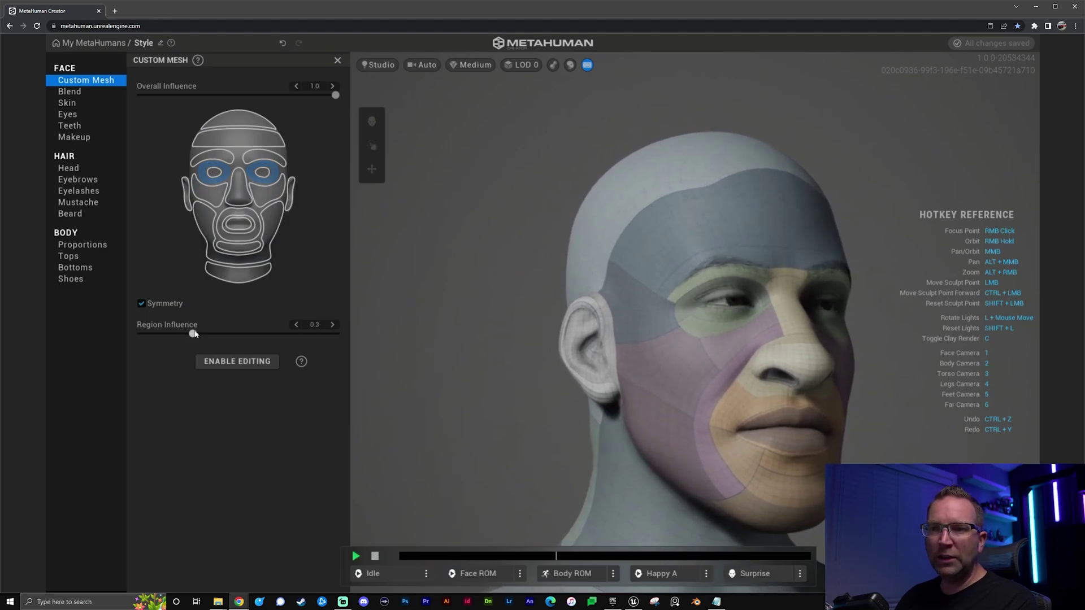
{"action": "left_click", "coordinate": [336, 334]}
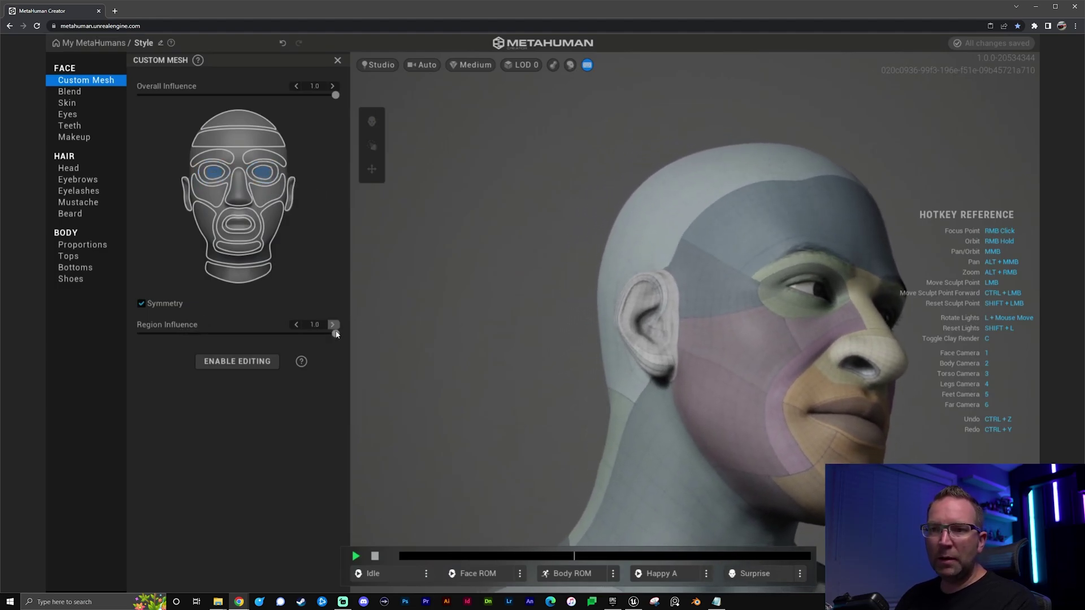
{"action": "left_click_drag", "start_coordinate": [336, 333], "coordinate": [201, 333]}
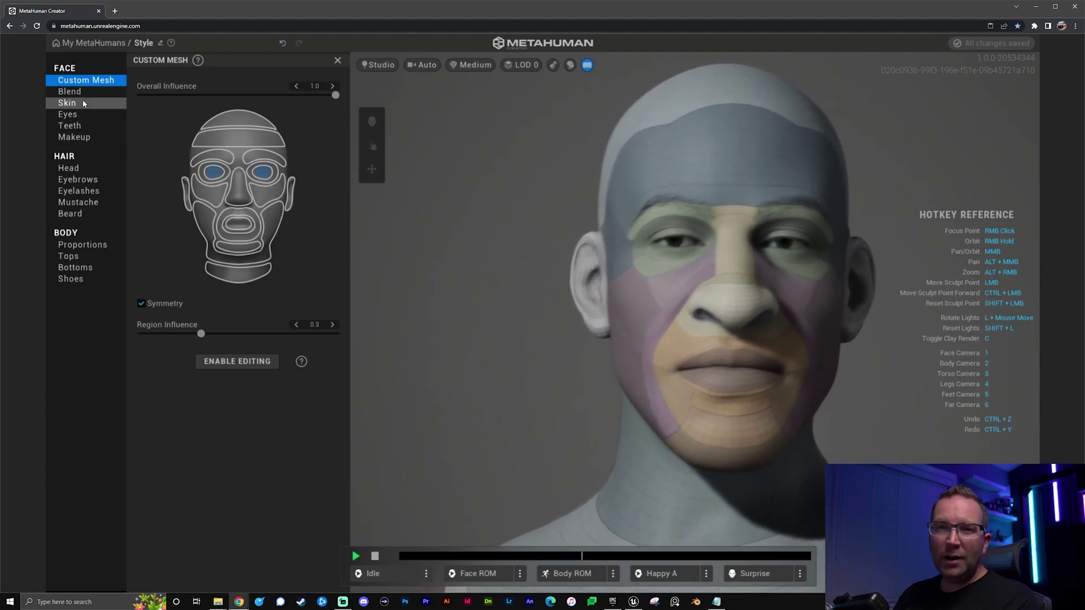
- Look through the Style character's Blend, Skin and Eyes settings
{"action": "left_click", "coordinate": [69, 92]}
{"action": "left_click", "coordinate": [67, 102]}
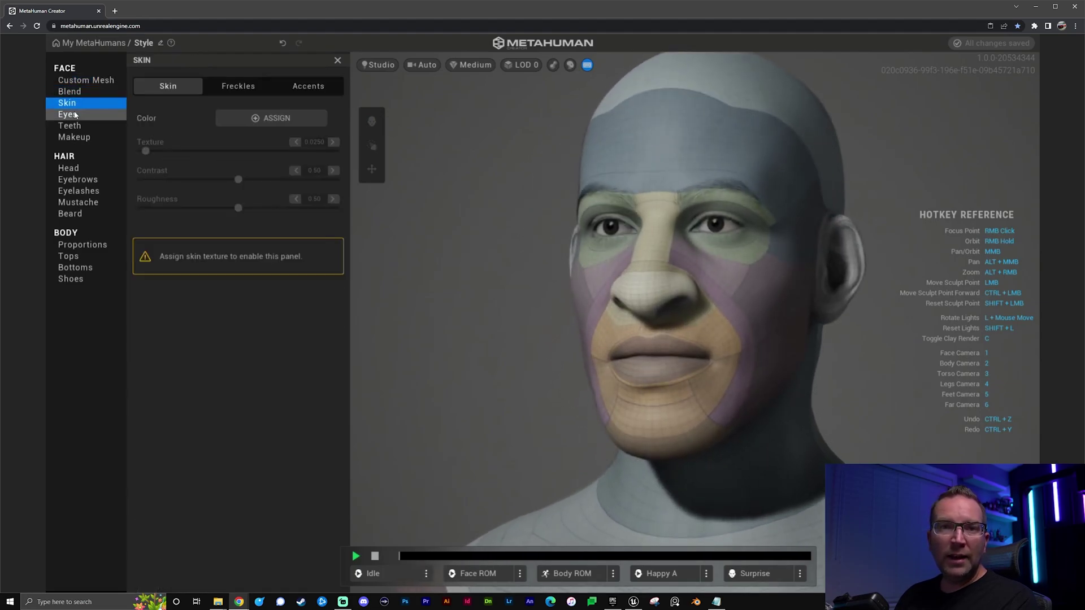
{"action": "left_click", "coordinate": [75, 116]}
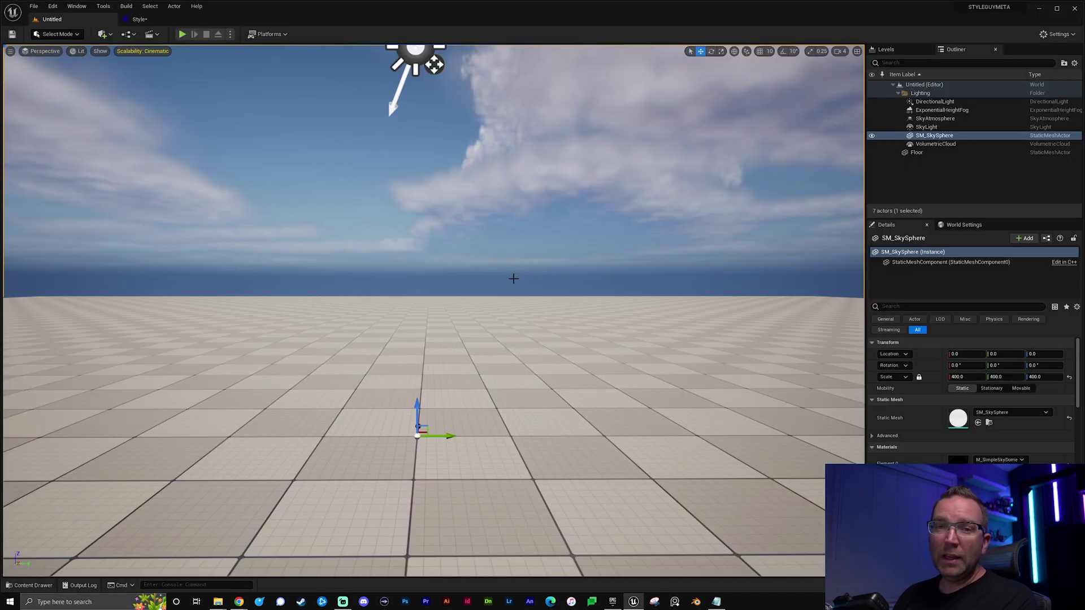
- Place BP_MetaStyle from MetaHumans/MetaStyle on the level floor and frame it
{"action": "key", "text": "ctrl+space"}
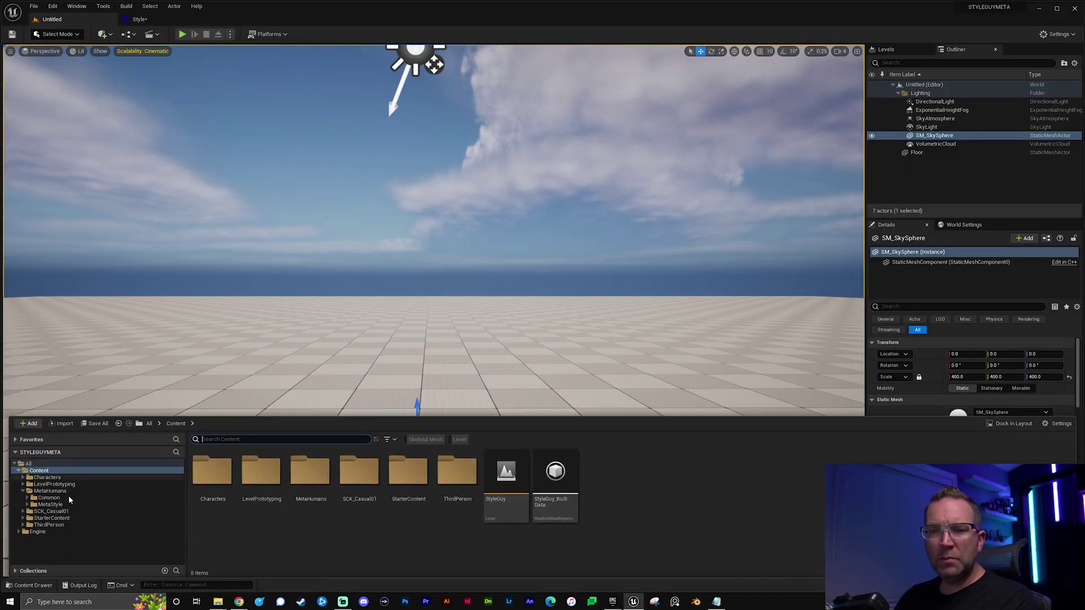
{"action": "left_click", "coordinate": [48, 491]}
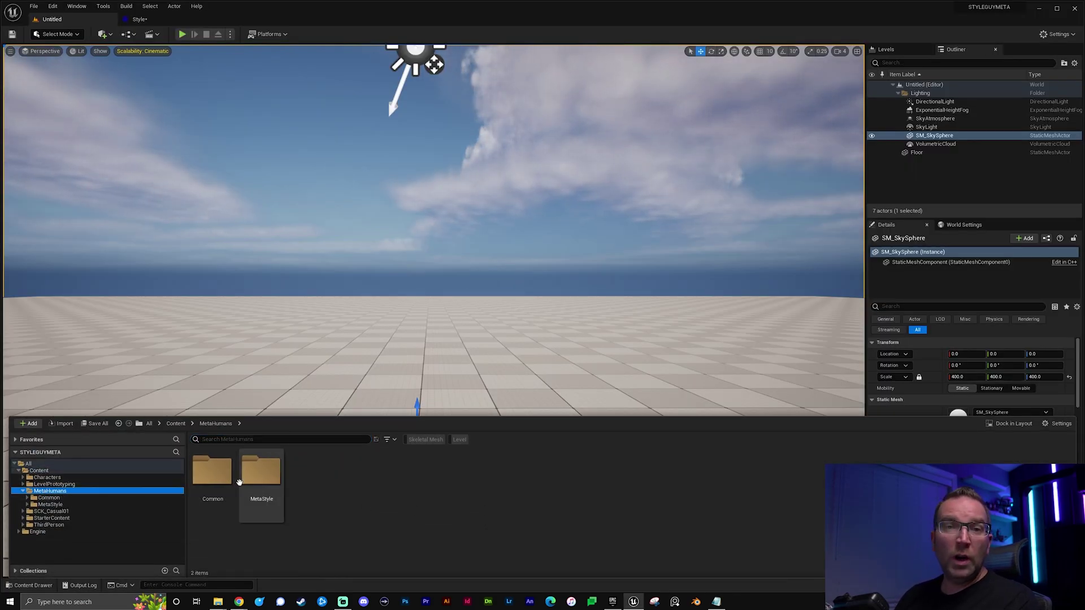
{"action": "double_click", "coordinate": [255, 476]}
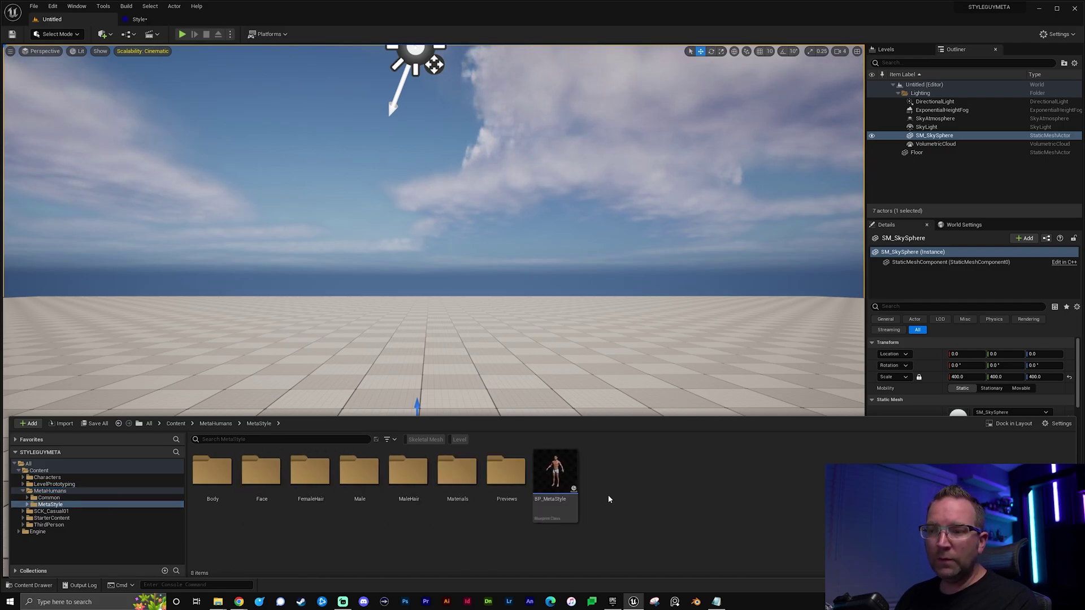
{"action": "left_click_drag", "start_coordinate": [548, 425], "coordinate": [463, 446]}
{"action": "right_click_drag", "start_coordinate": [624, 424], "coordinate": [500, 430]}
{"action": "key", "text": "s"}
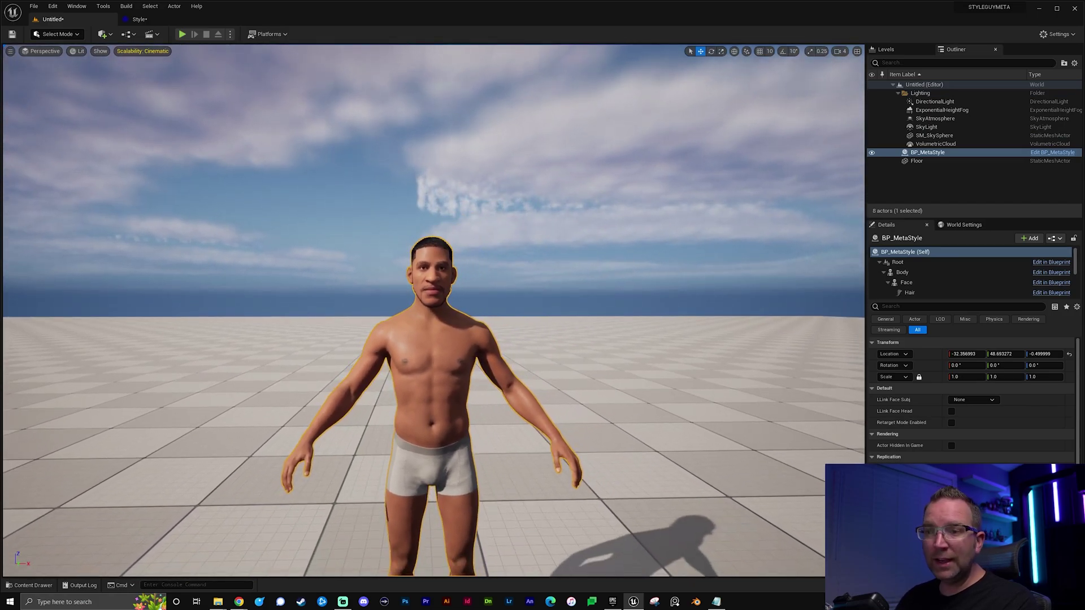
- Drop the MESH_T_01 jacket from SCK_Casual01 onto the MetaStyle character
{"action": "left_click", "coordinate": [644, 433]}
{"action": "scroll", "coordinate": [643, 433], "scroll_direction": "down", "scroll_amount": 3}
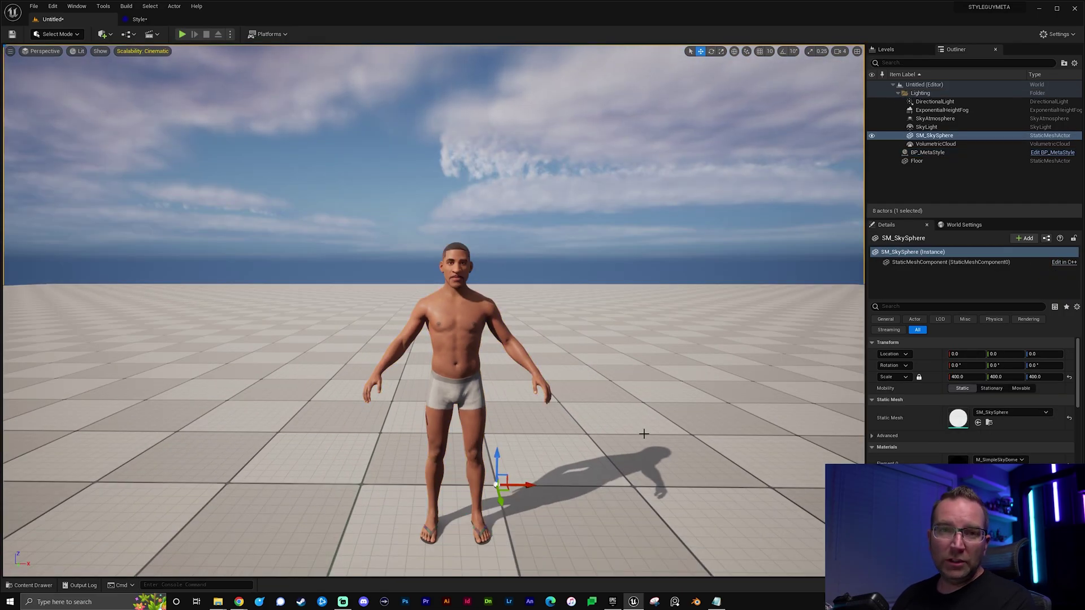
{"action": "key", "text": "ctrl+space"}
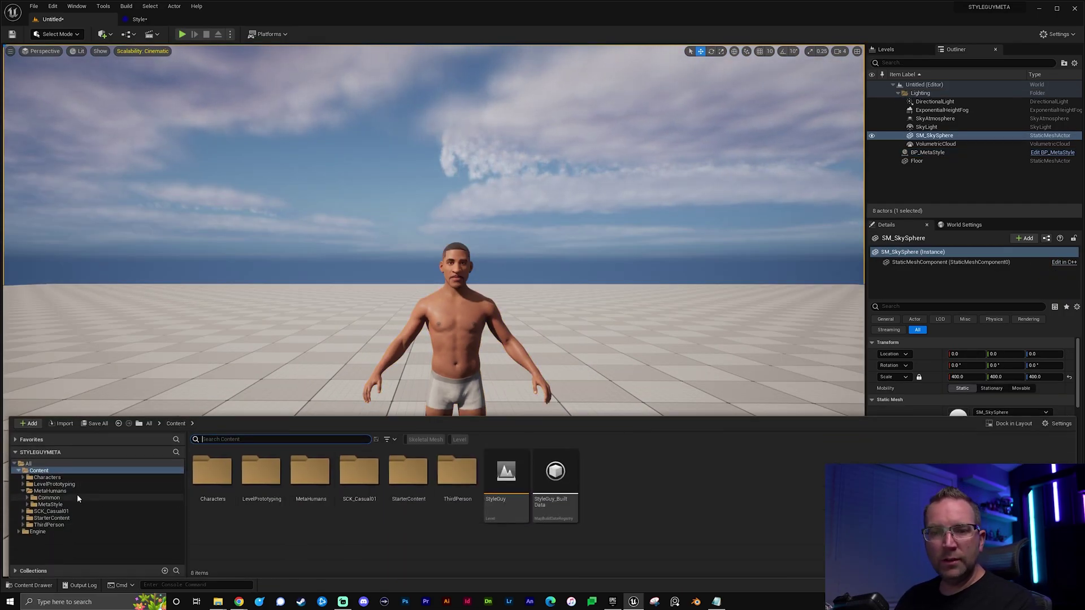
{"action": "left_click", "coordinate": [51, 511]}
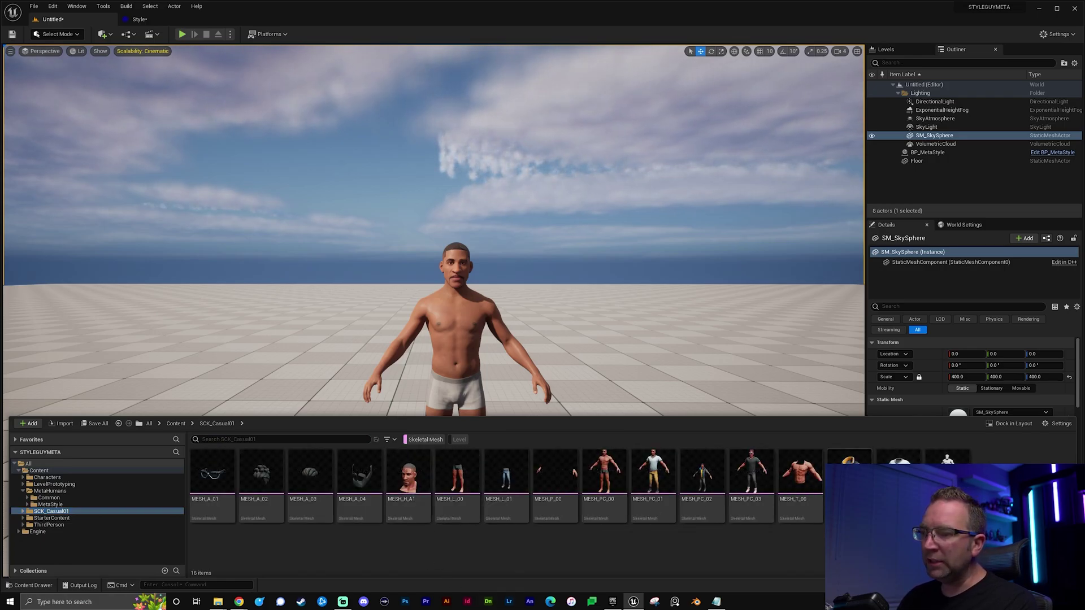
{"action": "left_click_drag", "start_coordinate": [849, 478], "coordinate": [497, 485]}
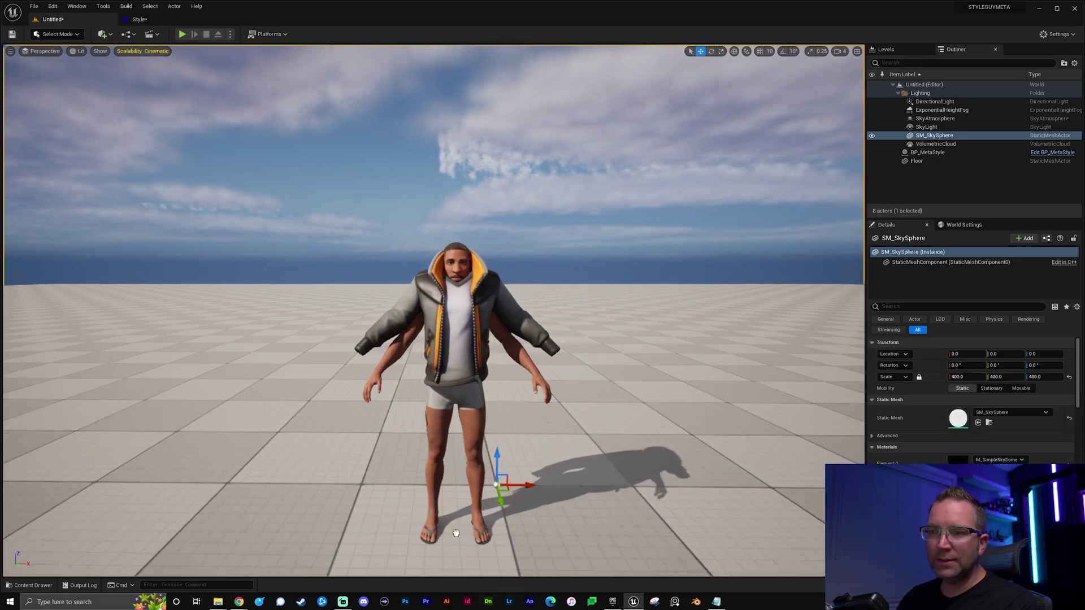